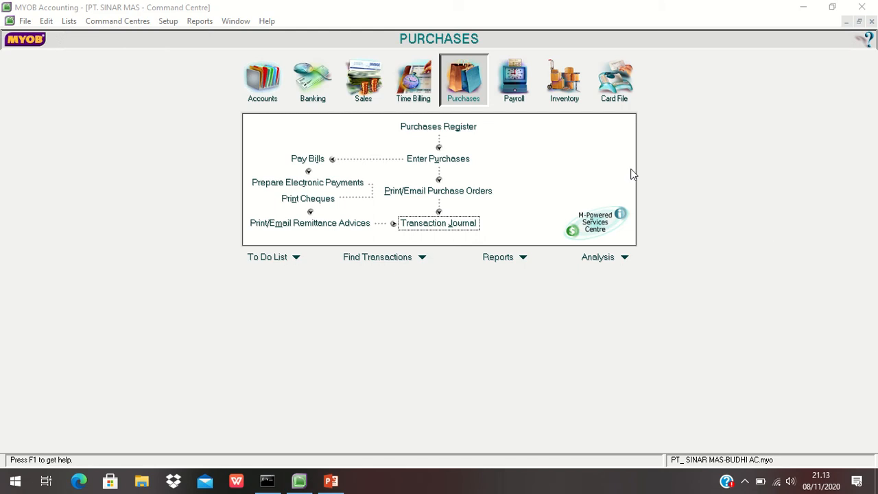
- Open Receive Payments from the Sales area and select customer Toko Petra
click(360, 89)
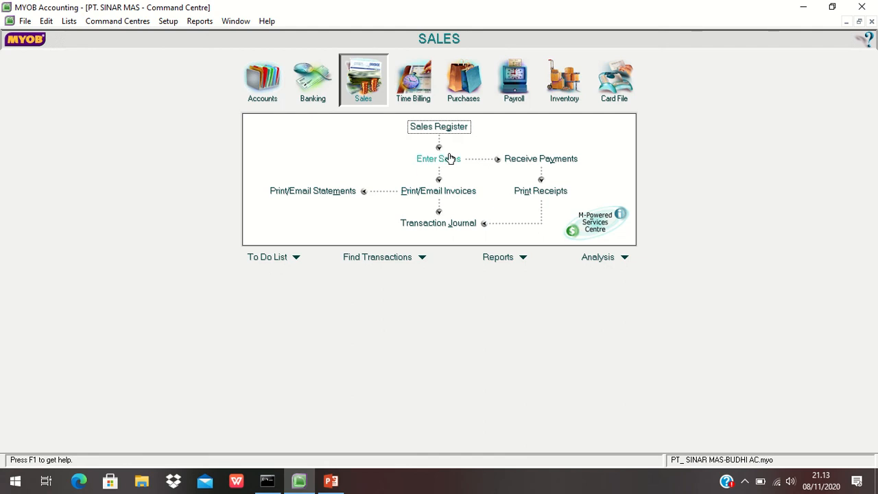
click(538, 161)
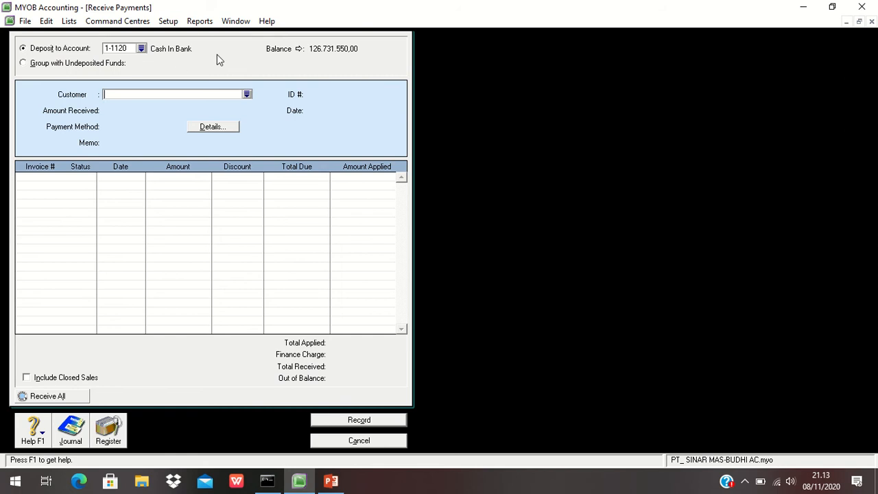
click(246, 94)
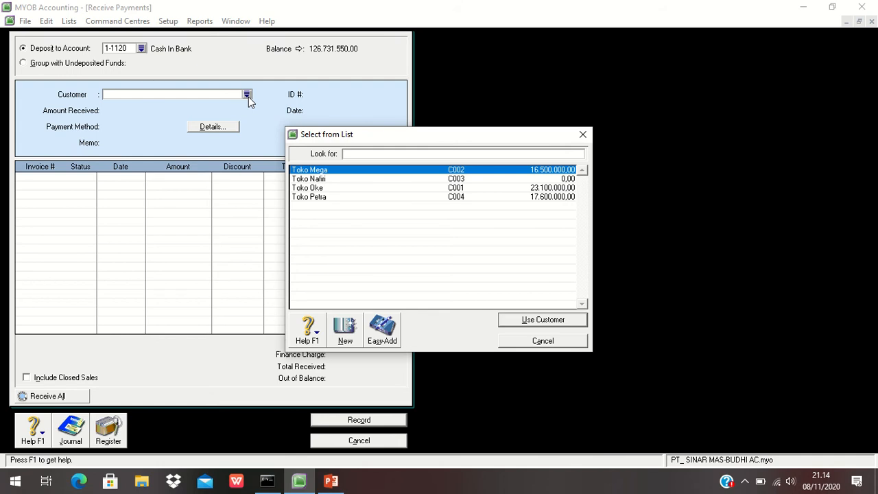
click(315, 198)
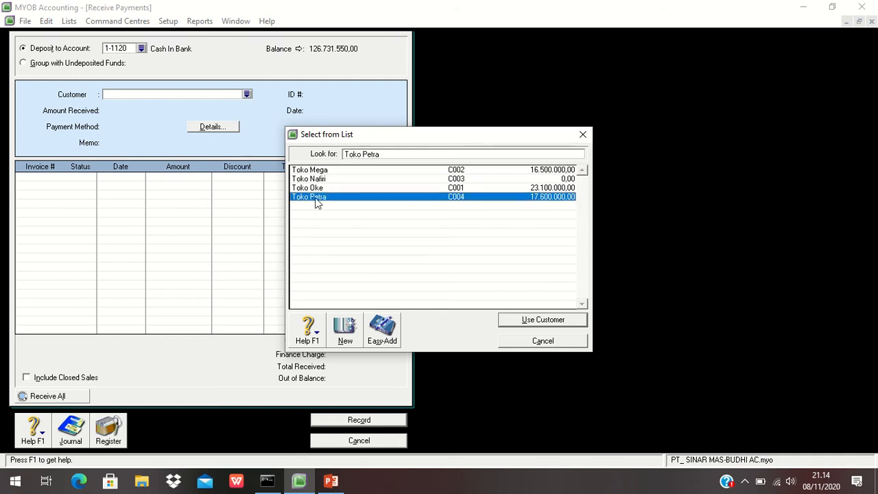
click(556, 320)
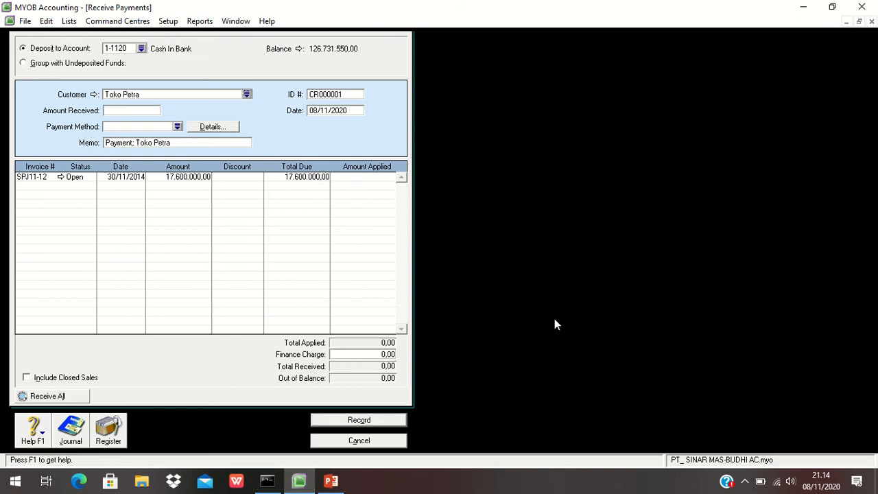
- Set the payment ID to BKM12-1 and the date to 05/12/2014
click(330, 96)
text(S)
key(BackSpace)
text(BKM12-1)
click(321, 111)
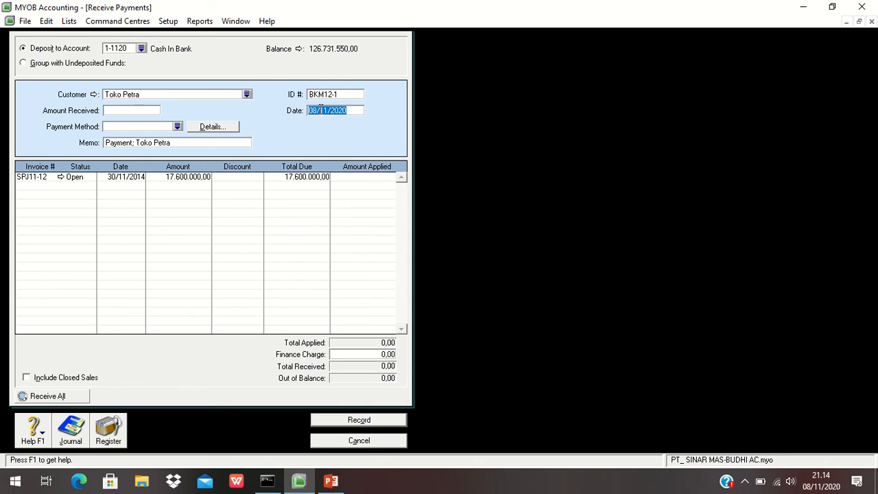
text(5/12/201)
text(4)
key(Tab)
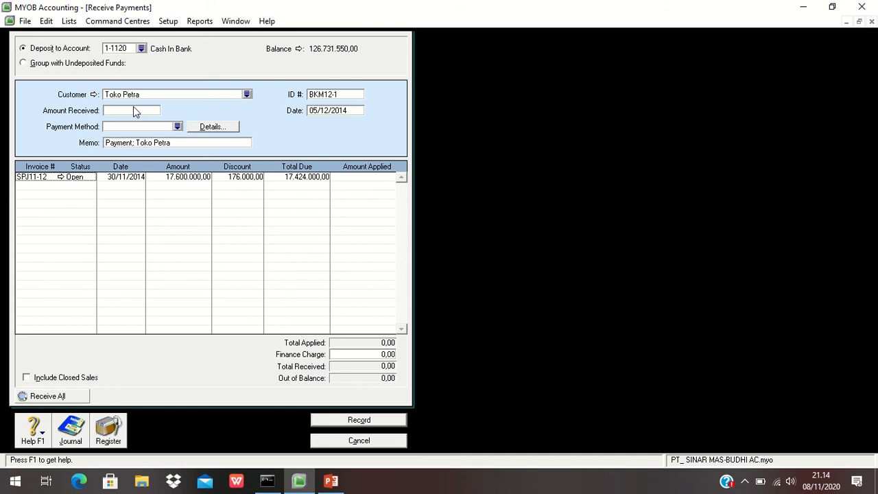
- Enter an amount received of 17440000 and a discount of 160.000 on invoice SPJ11-12
click(135, 108)
text(17440000)
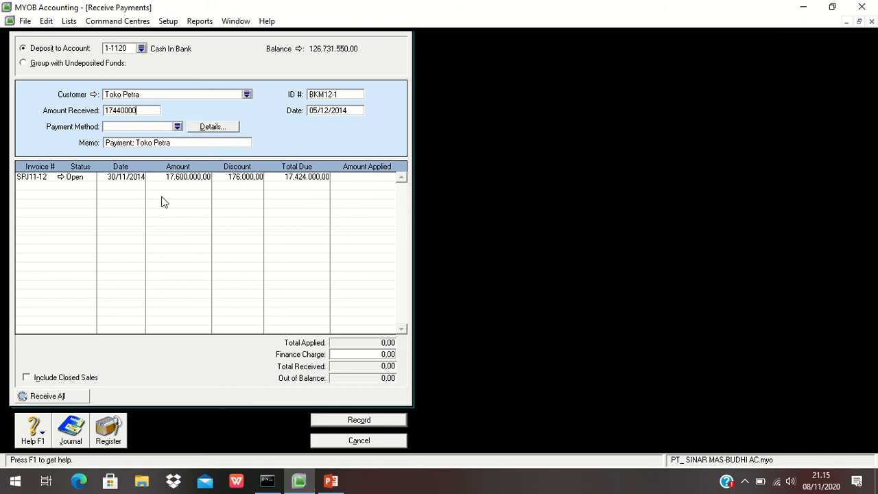
click(238, 177)
text(16)
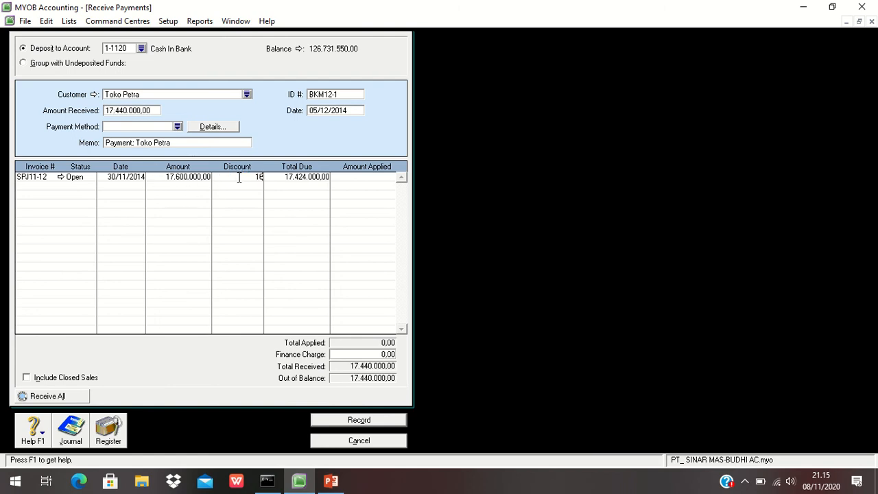
text(0.000)
key(Tab)
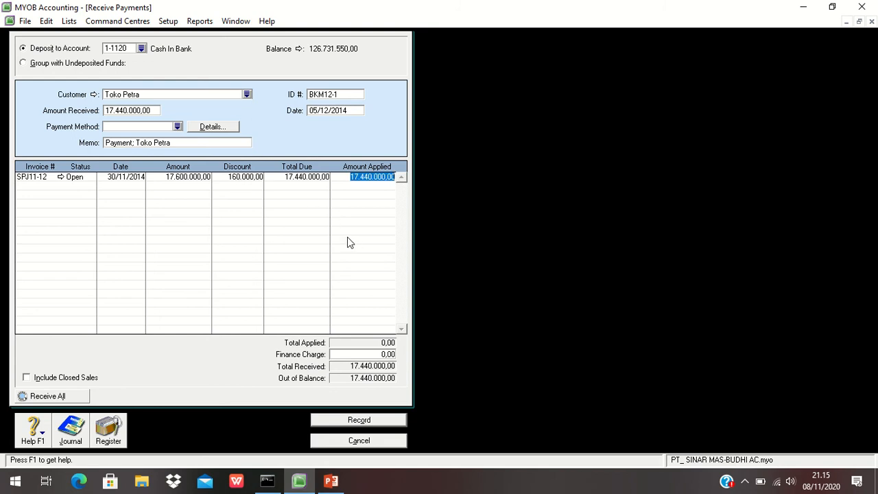
key(Tab)
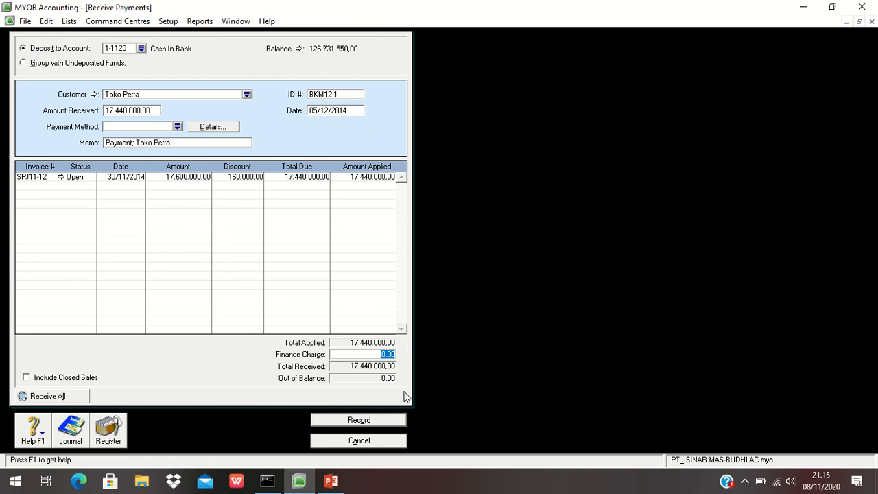
- Review the transaction recap, record the payment choosing Print Later, and close the payment window
key(ctrl+r)
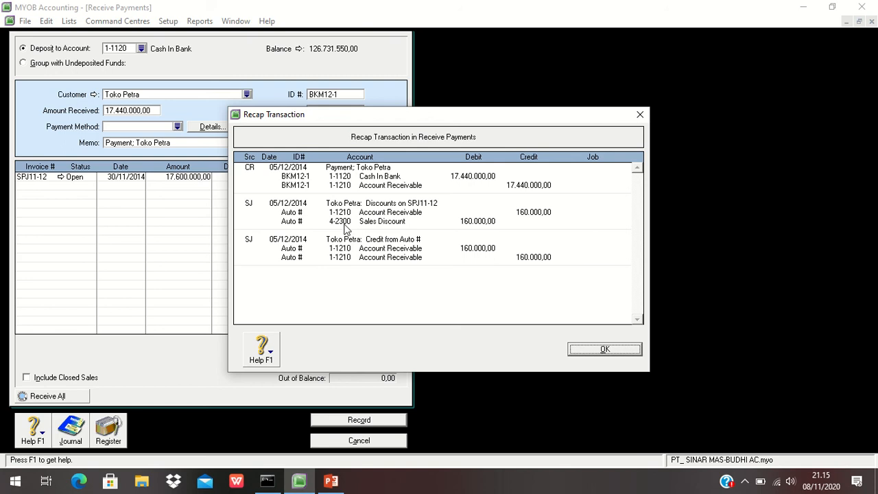
click(608, 352)
click(367, 422)
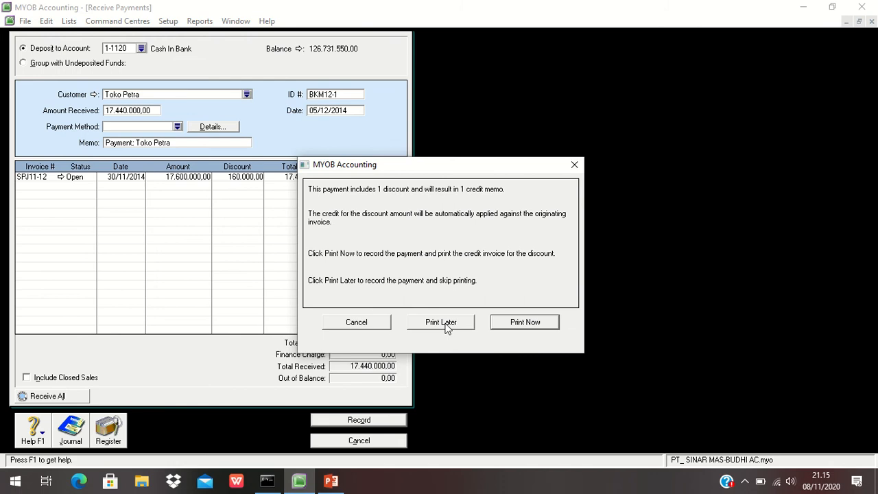
click(444, 323)
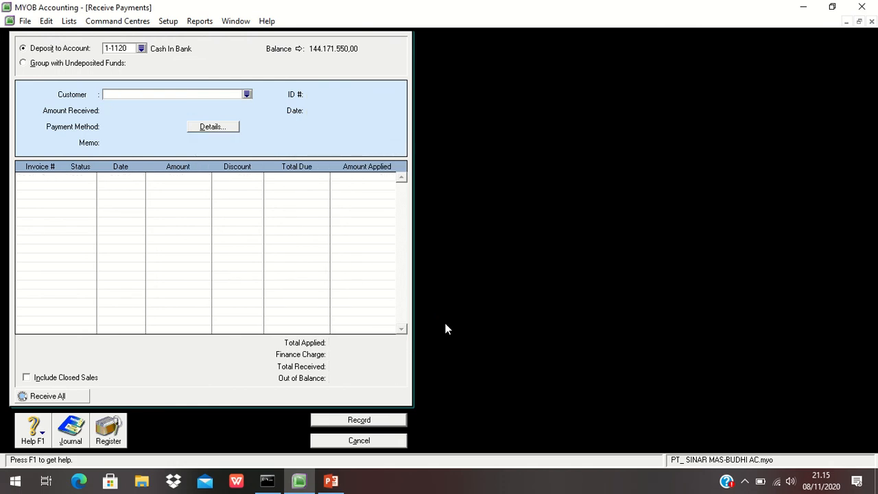
click(371, 441)
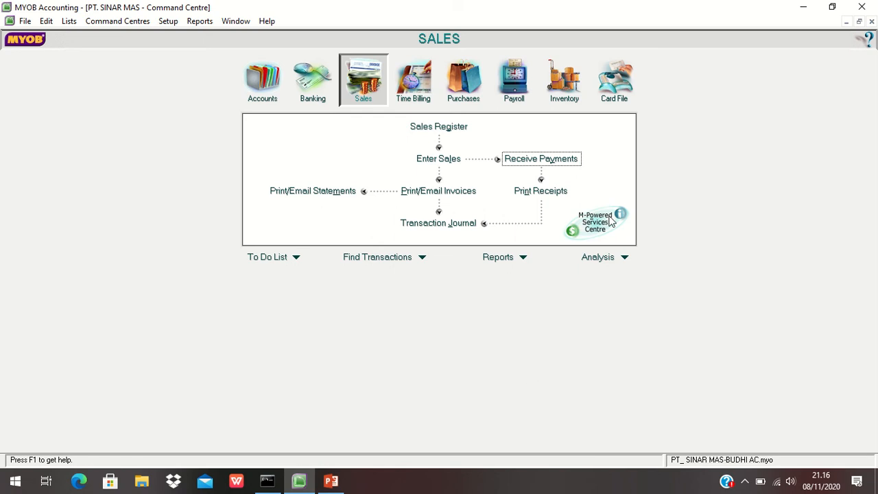
- Create a new customer card named PENJUALAN TUNAI in the Cards List and close the list
click(609, 87)
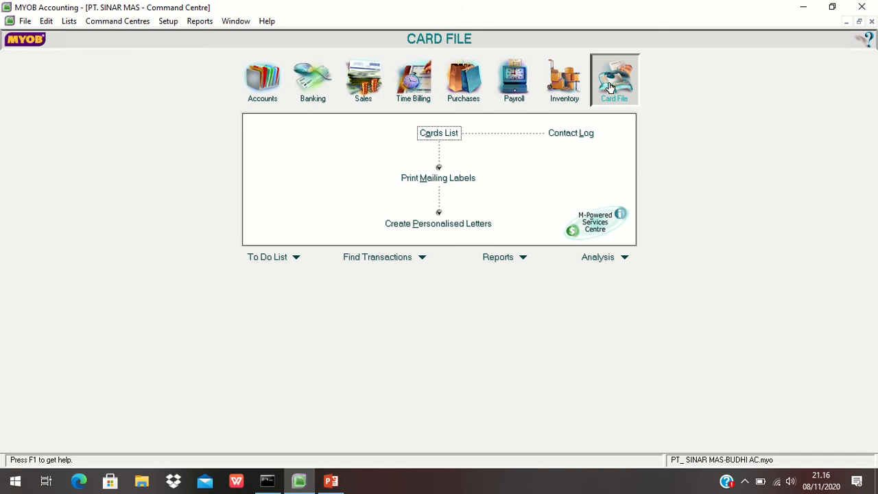
click(444, 137)
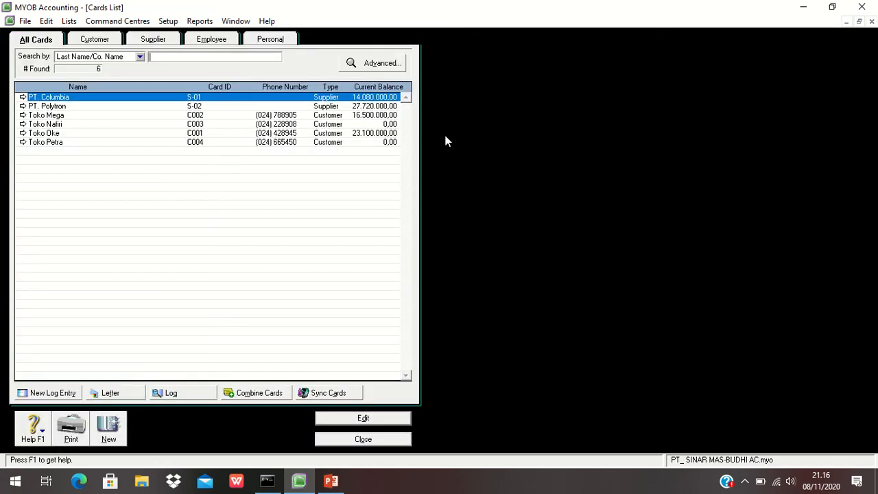
click(92, 39)
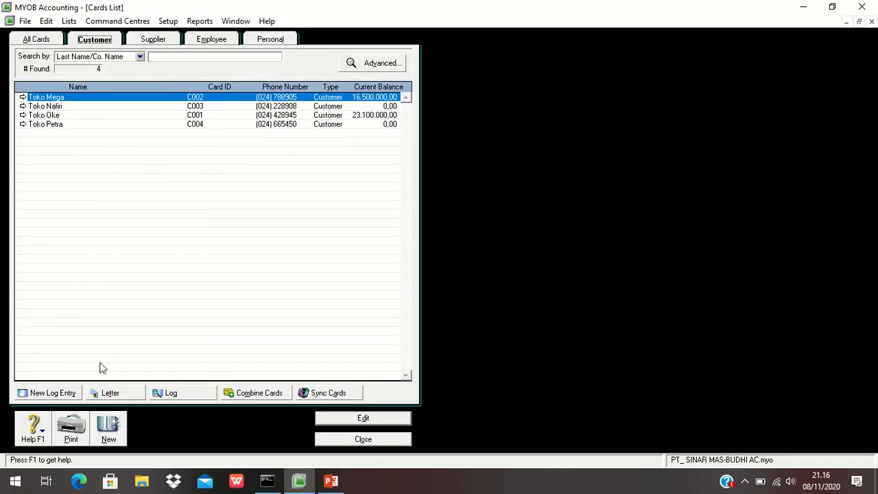
click(110, 432)
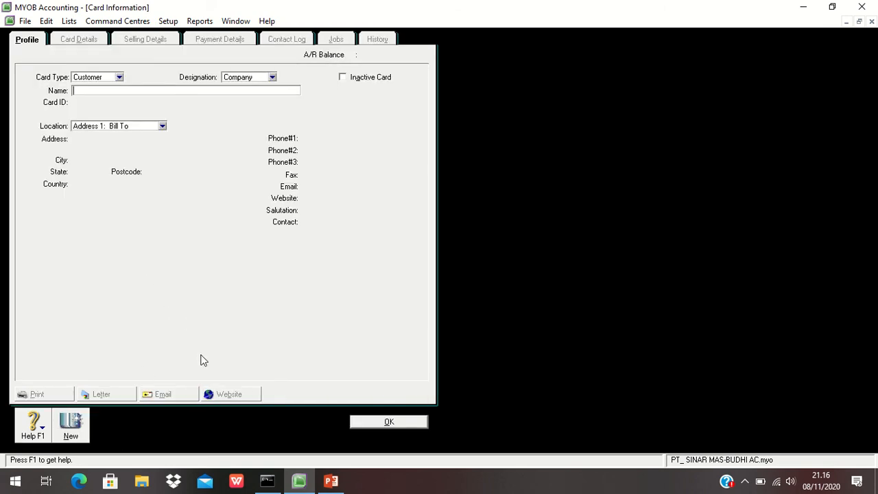
text(PENJUALAN TUNAI)
key(Tab)
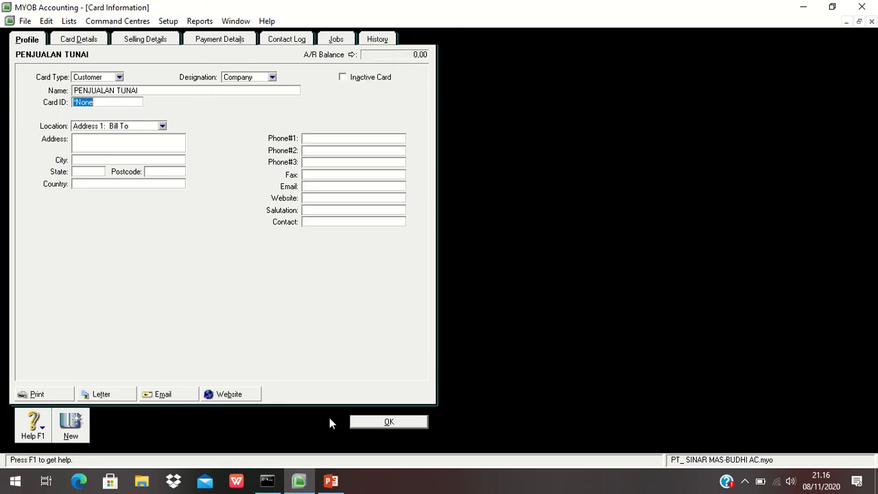
click(370, 424)
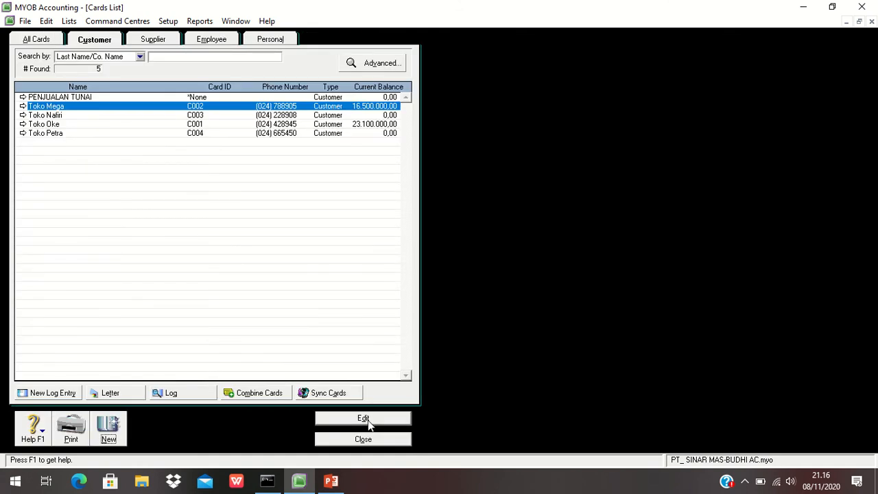
click(366, 442)
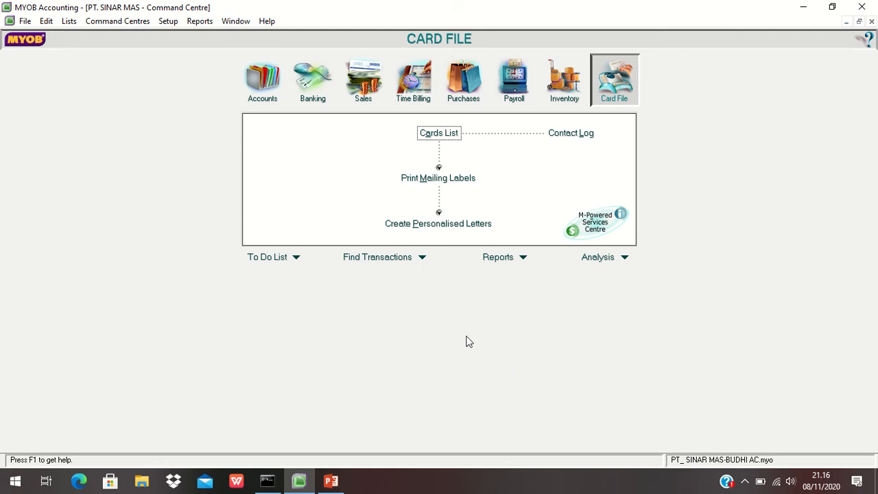
- Start a new sales invoice and select customer PENJUALAN TUNAI
click(359, 82)
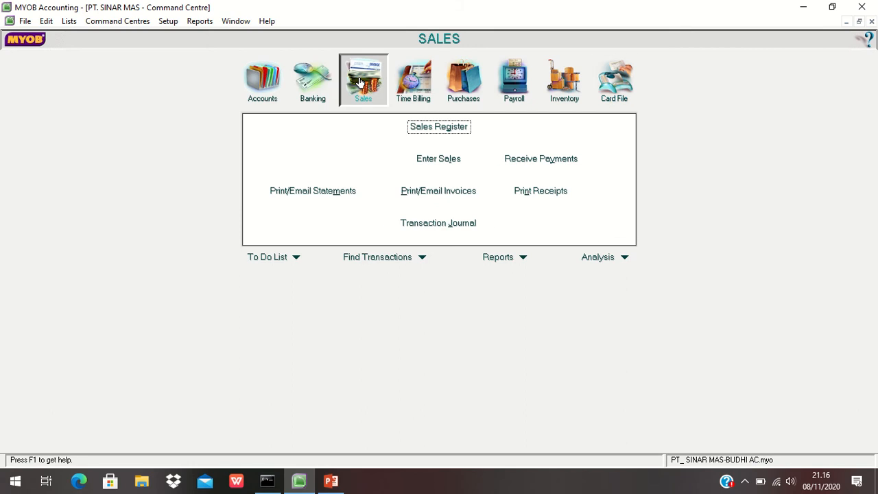
click(440, 157)
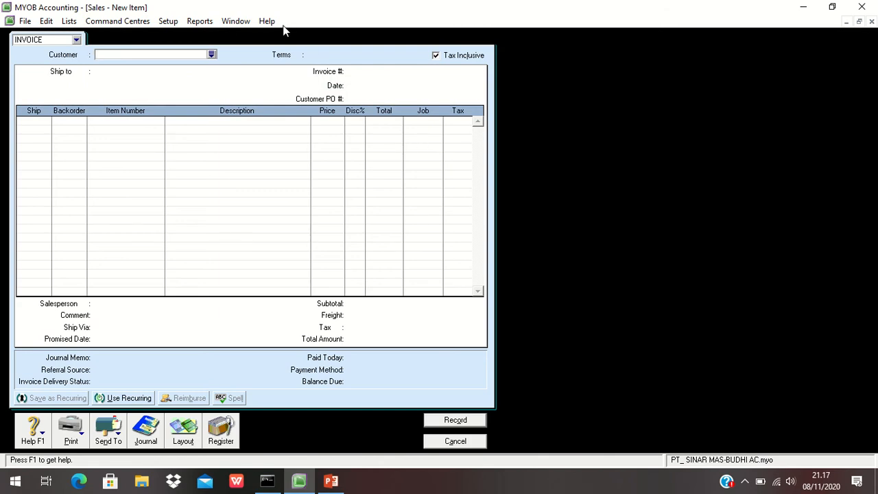
click(212, 54)
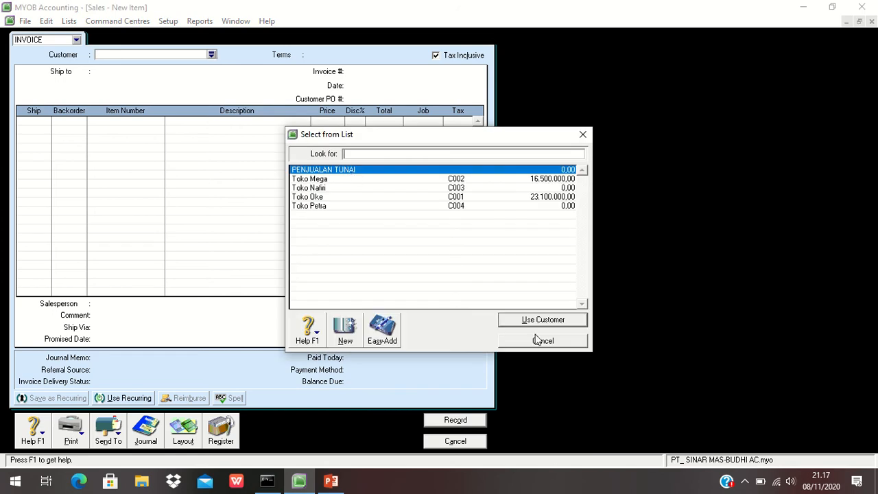
click(532, 321)
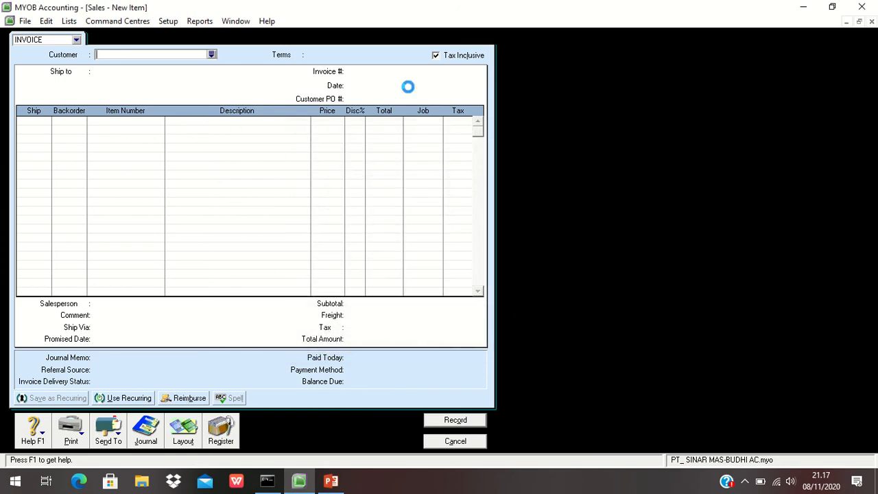
- Set the invoice number to NK12-1 and the date to 09/12/14
click(359, 71)
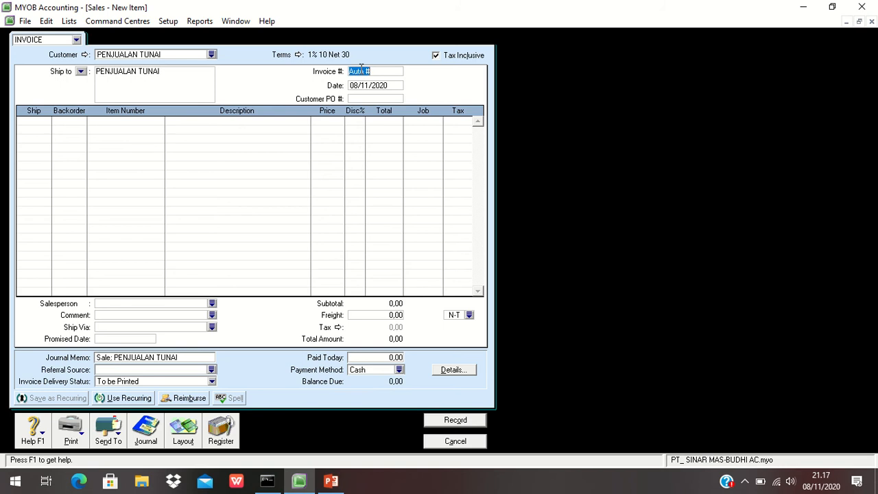
text(NK12-1)
click(364, 83)
text(9/12/14)
key(Tab)
- Add an invoice line shipping 6 DVD Polytron at a price of 800000
text(6)
key(Tab)
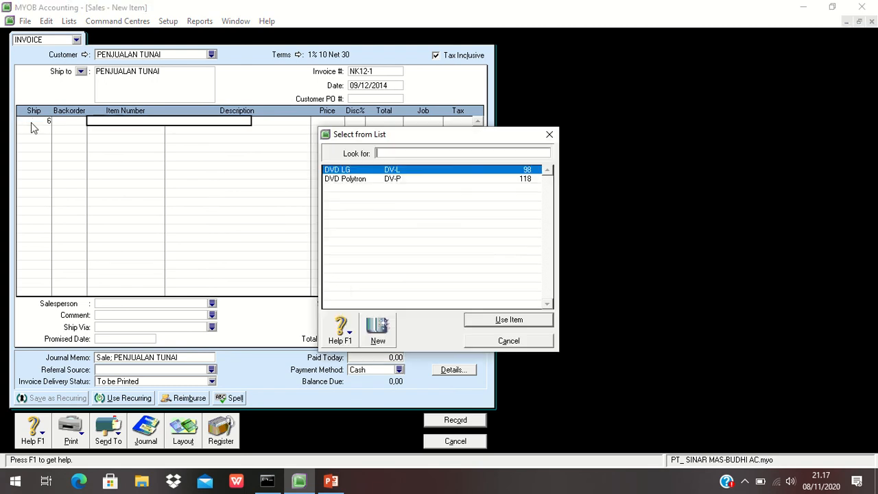
click(400, 180)
click(511, 321)
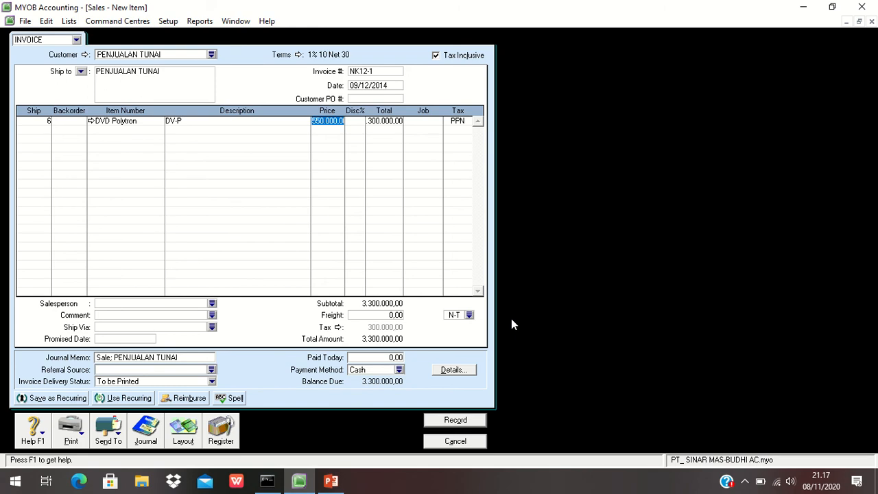
text(800000)
key(Tab)
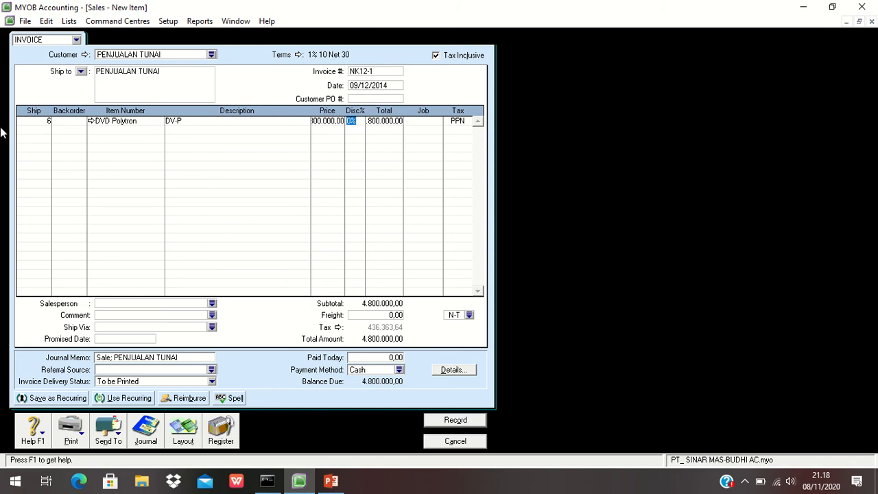
- Add a second line shipping 10 DVD LG at a price of 900000
click(35, 129)
text(10)
key(Tab)
key(Tab)
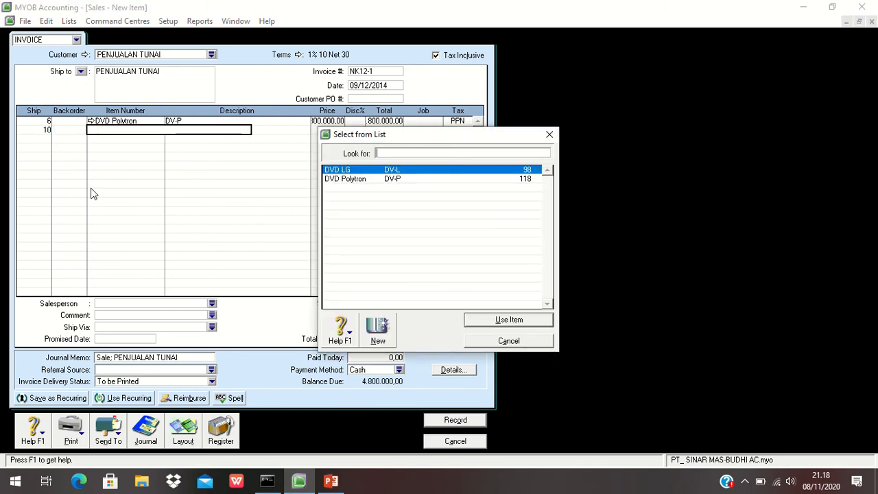
click(524, 319)
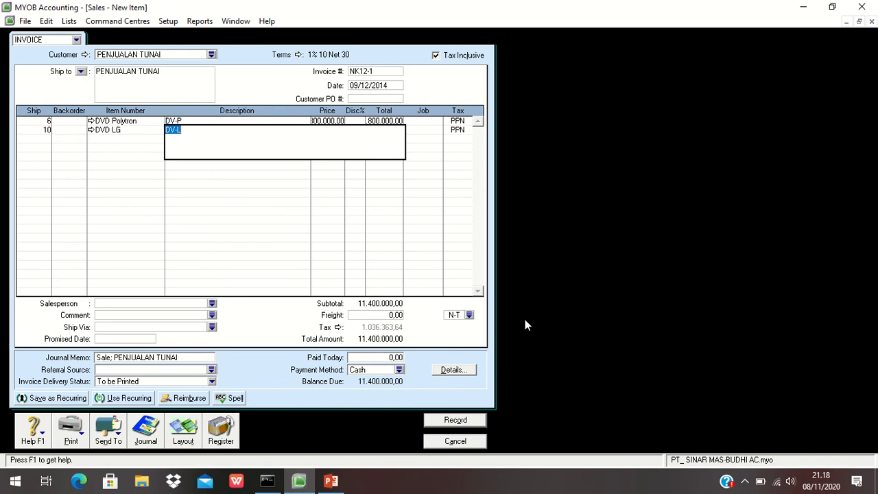
key(Tab)
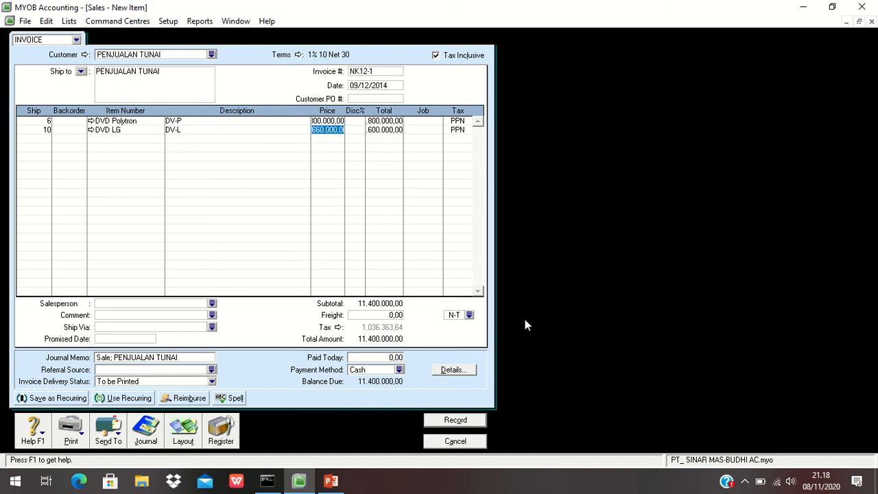
text(900000)
key(Tab)
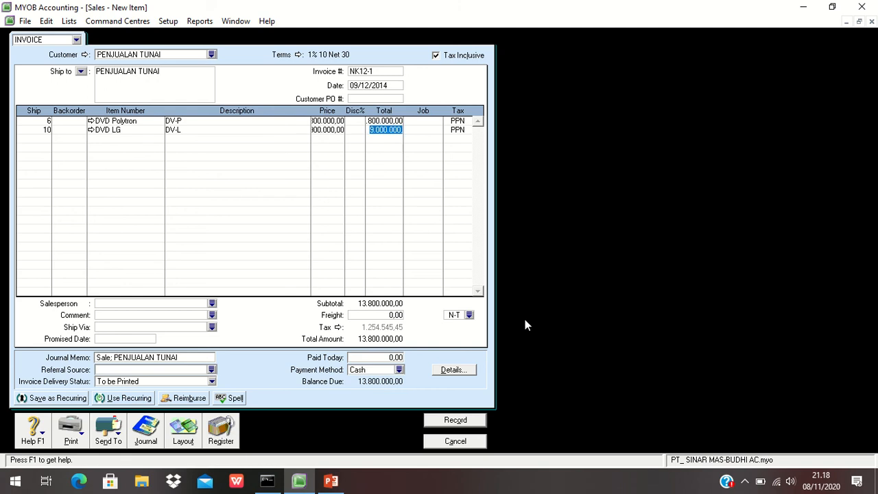
key(Tab)
- Apply a 2% discount to both the DVD Polytron and DVD LG invoice lines
click(351, 121)
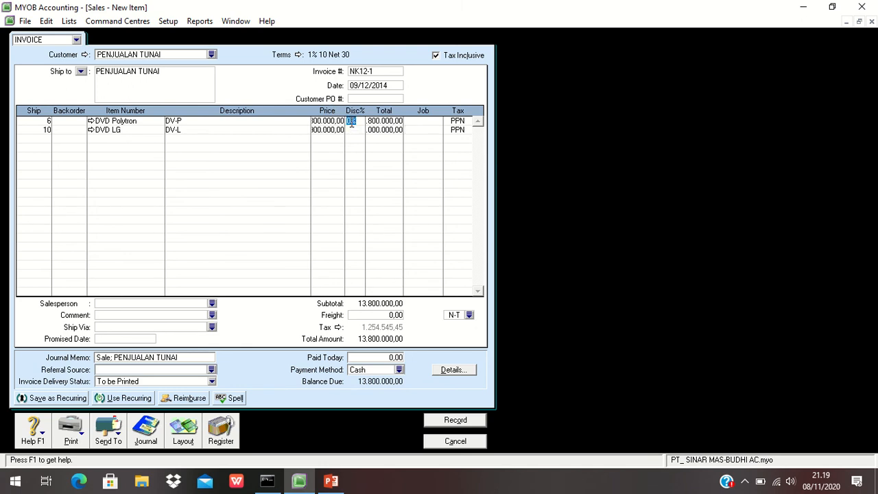
text(2)
text(5)
click(351, 131)
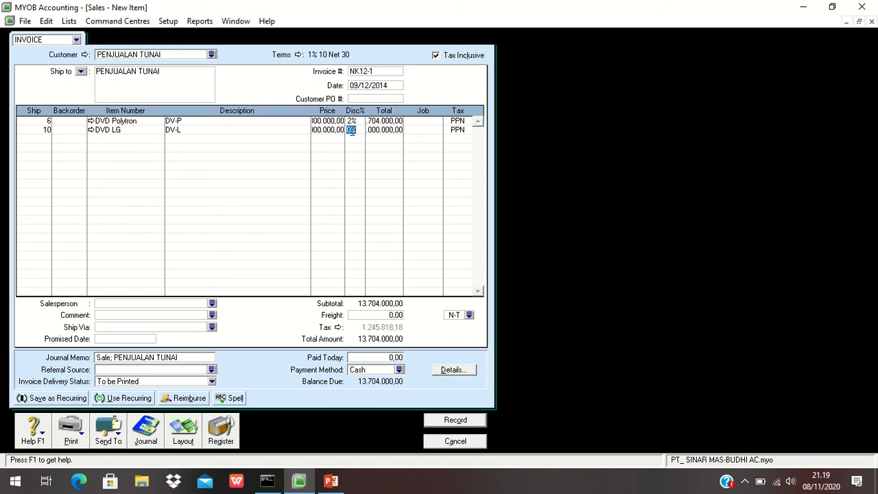
text(2%)
key(Tab)
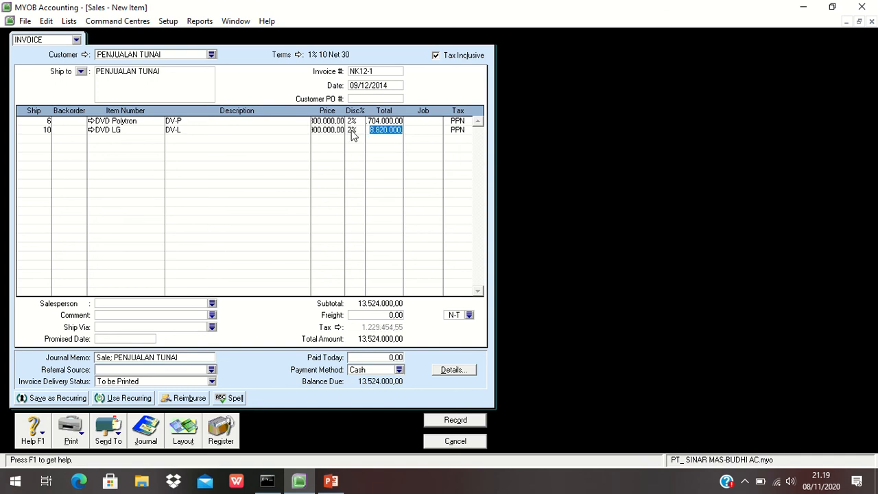
key(Tab)
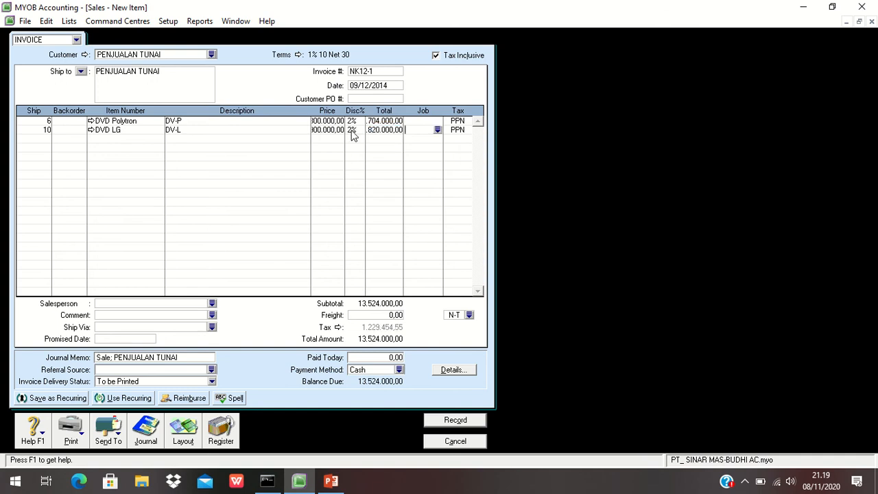
- Set the invoice freight charge to 135000
click(376, 315)
text(135000)
key(Tab)
- Turn off Tax Inclusive and re-enter the prices as 800000 for DVD Polytron and 900000 for DVD LG
click(437, 57)
click(436, 56)
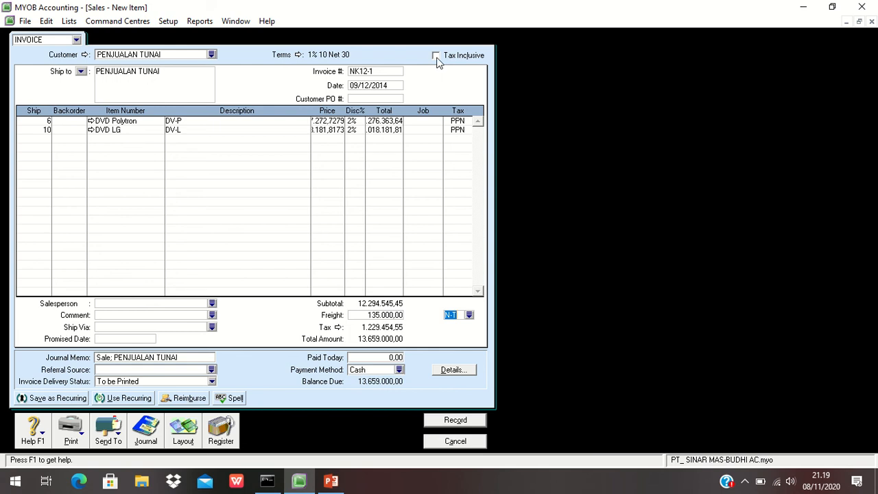
click(327, 123)
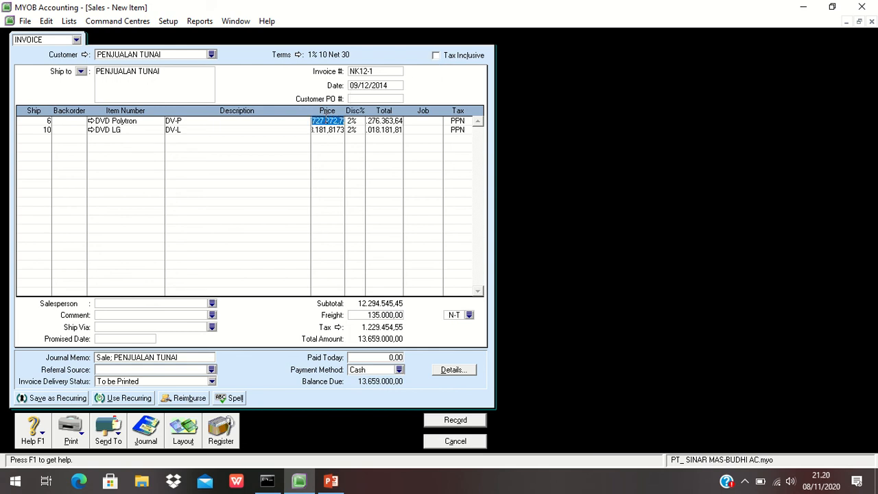
text(800000)
key(Tab)
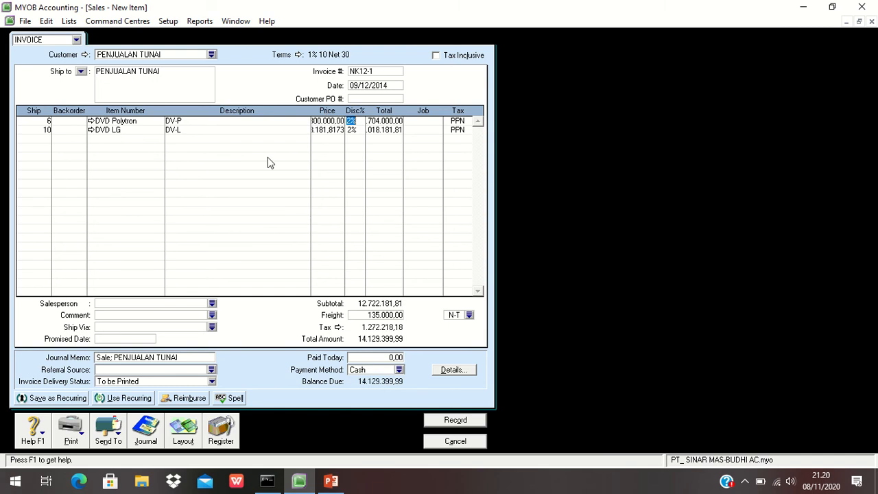
click(327, 131)
text(900000)
key(Tab)
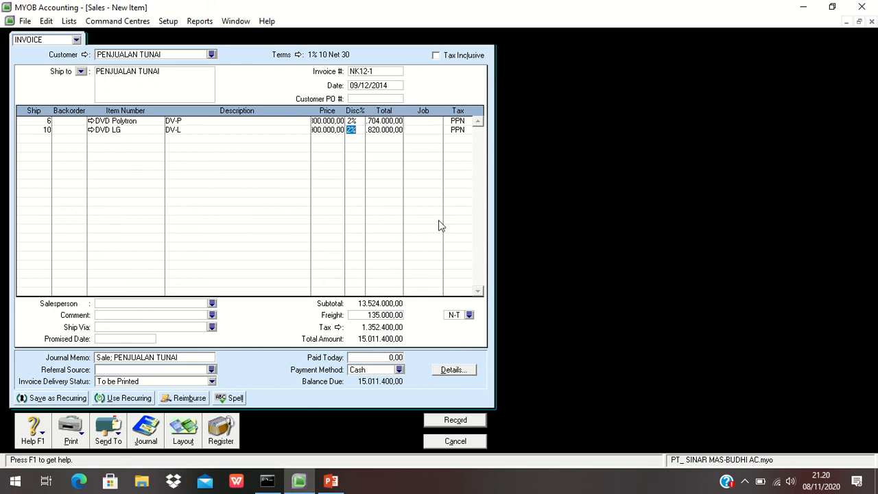
- Review the transaction recap, record invoice NK12-1, and close the sales window
key(ctrl+r)
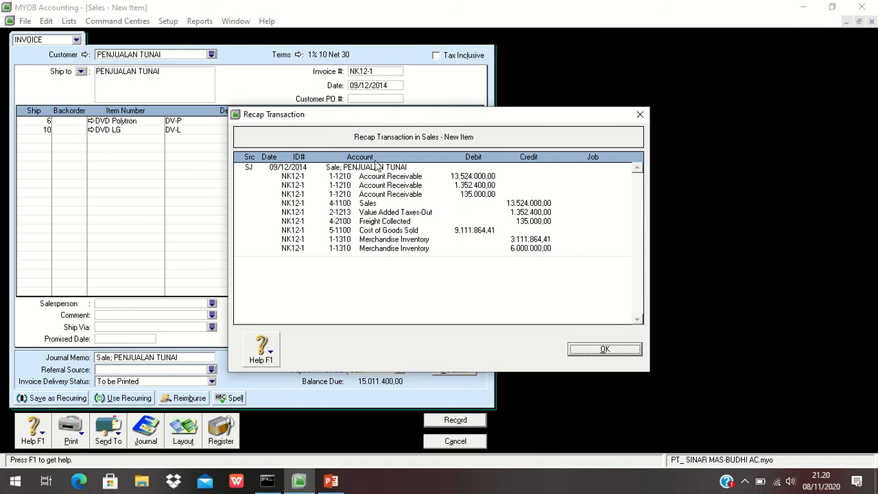
click(595, 350)
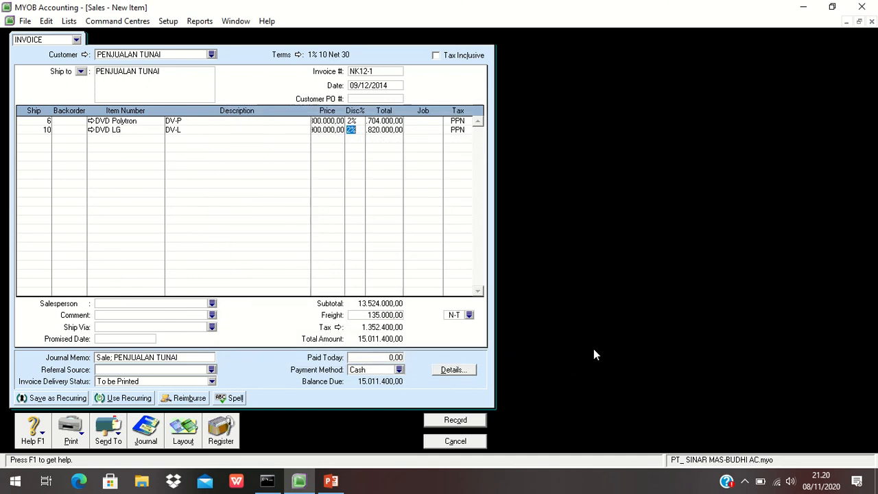
click(455, 420)
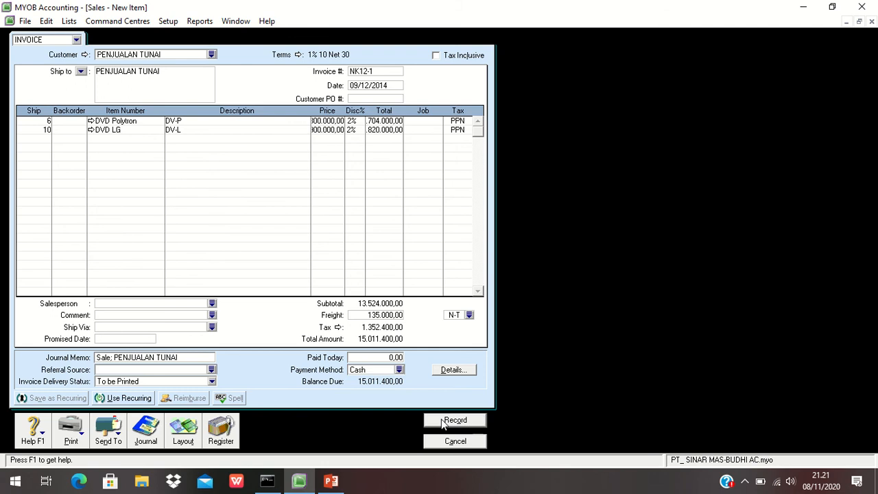
click(448, 441)
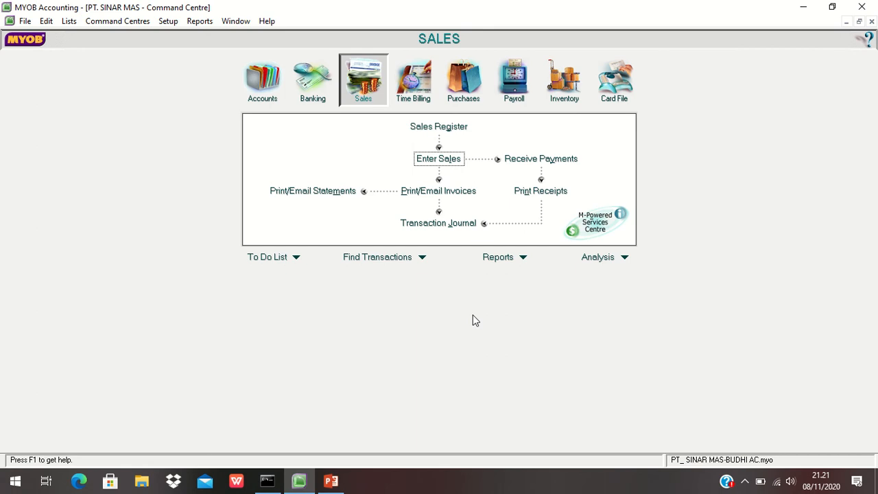
- Open Receive Payments and select the customer PENJUALAN TUNAI
click(518, 161)
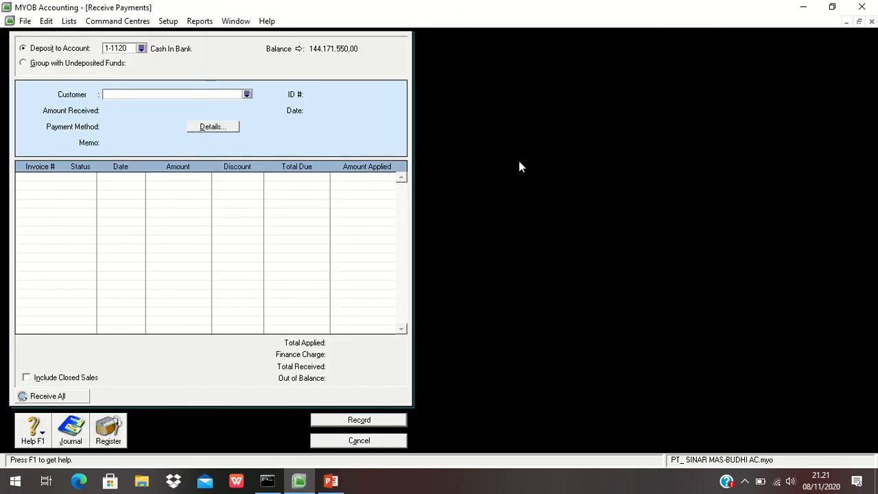
click(247, 94)
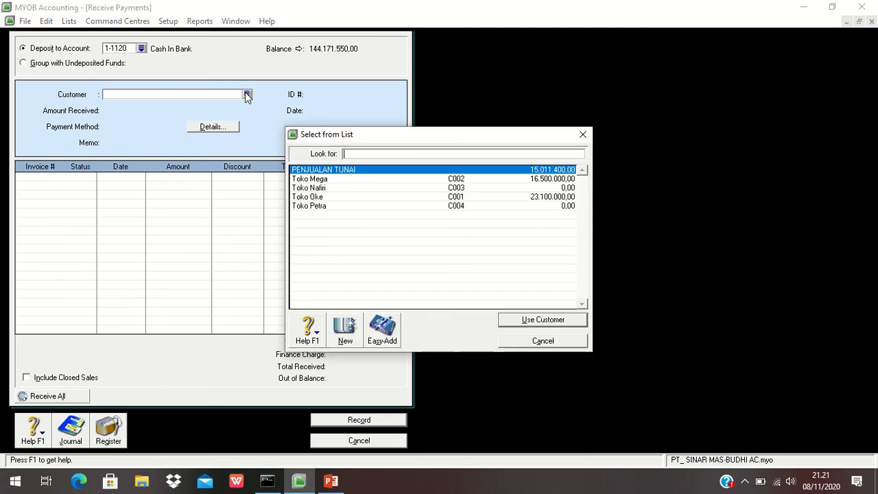
click(522, 320)
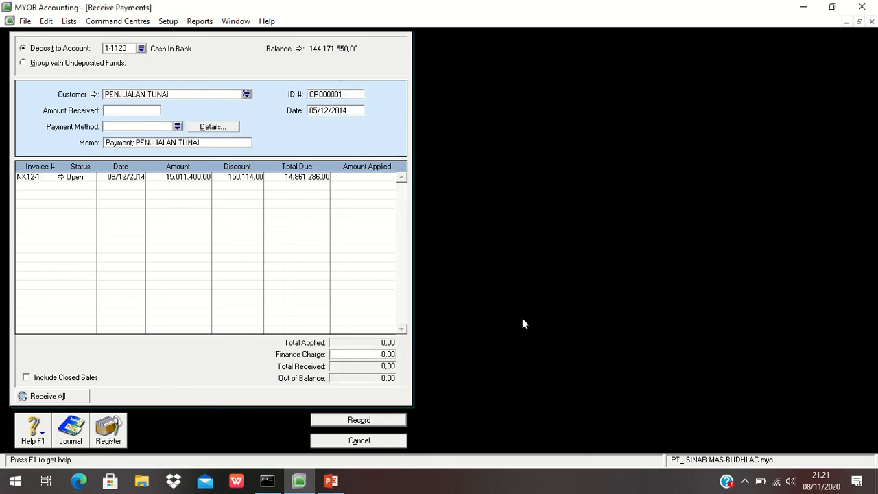
- Set the payment ID to nk12-1 and the date to 09/12/2014
click(330, 95)
text(nk12-1)
click(330, 112)
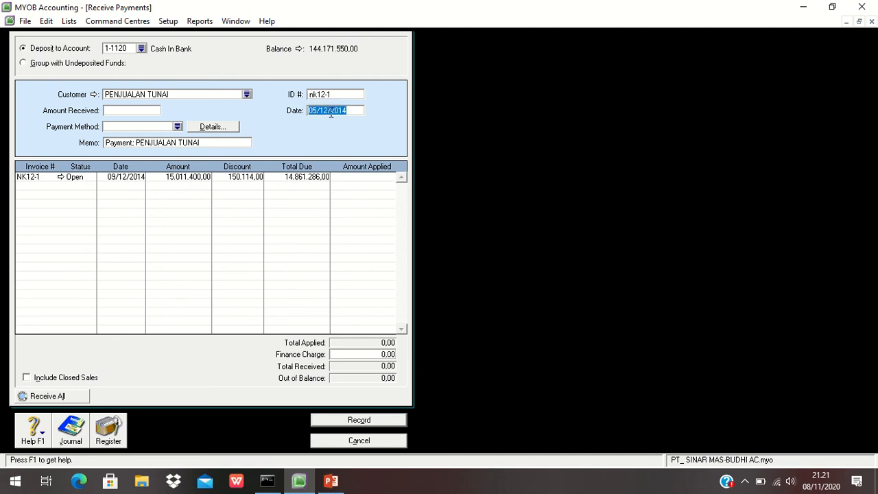
text(9)
text(/12/20)
text(14)
key(Tab)
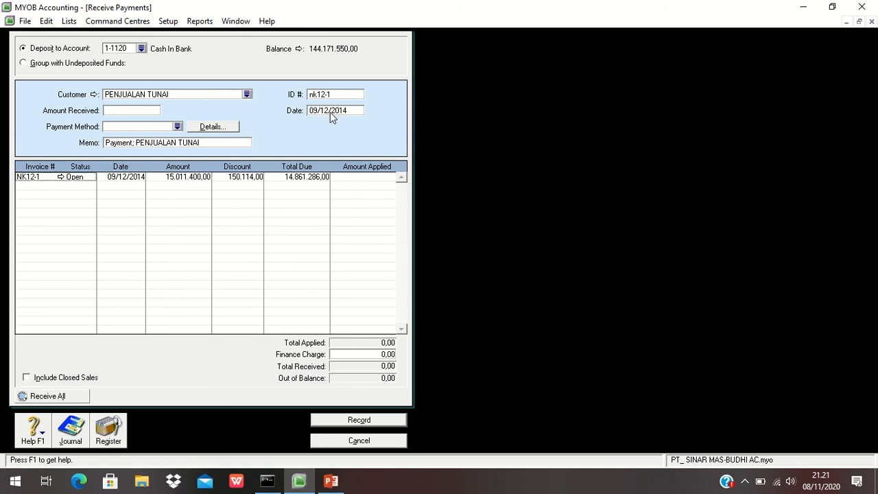
- Enter an amount received of 15011400 and set the discount on invoice NK12-1 to 0
click(122, 112)
text(15011400)
key(Tab)
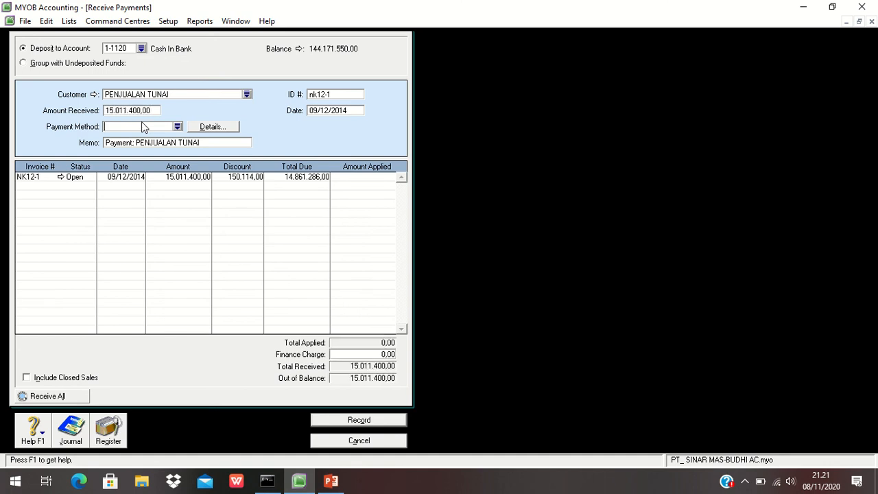
click(232, 178)
text(0)
key(Tab)
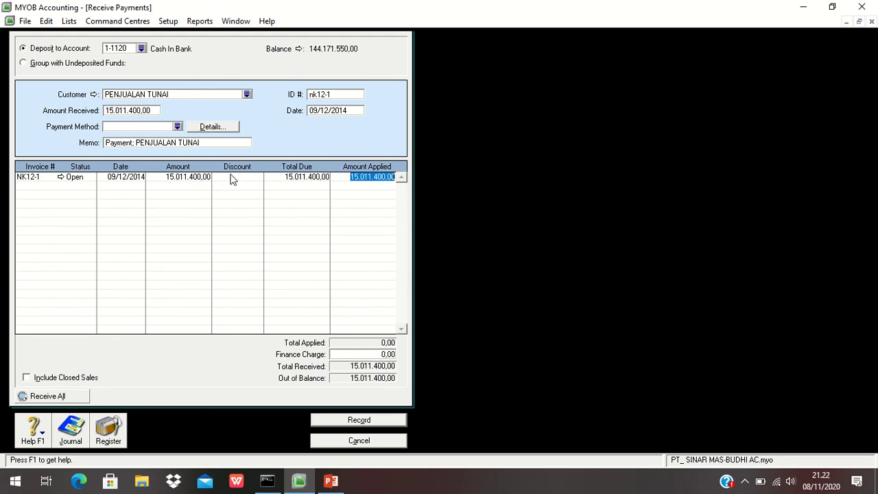
key(Tab)
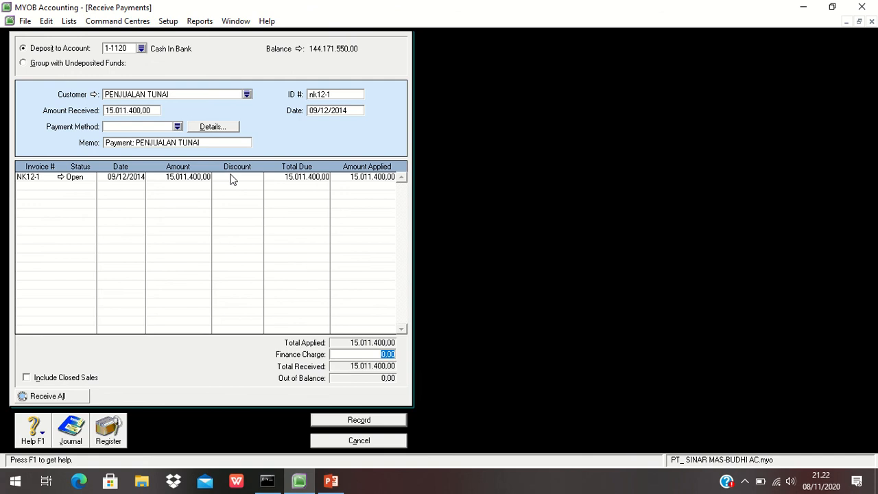
- Review the payment recap, record the payment, and close the Receive Payments window
key(ctrl+r)
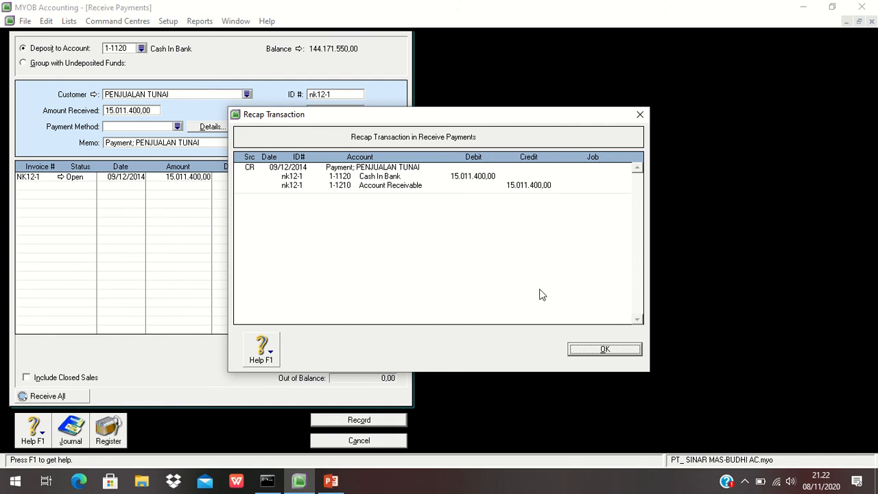
click(593, 350)
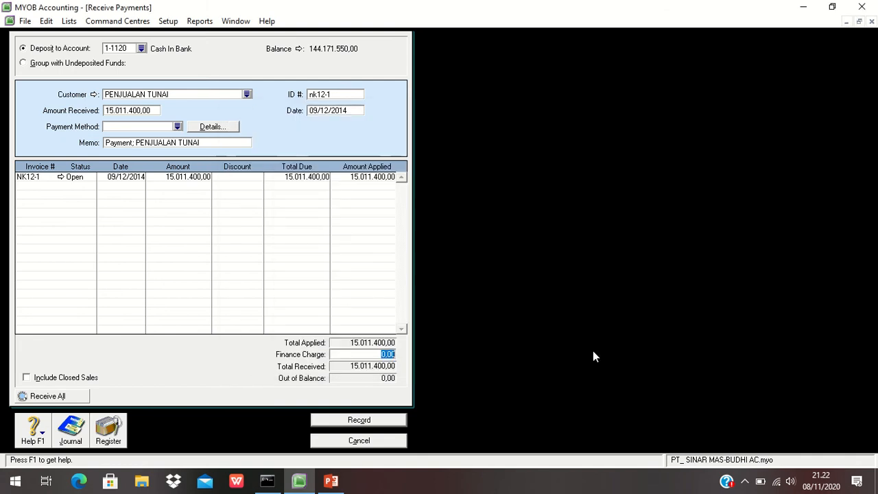
click(380, 422)
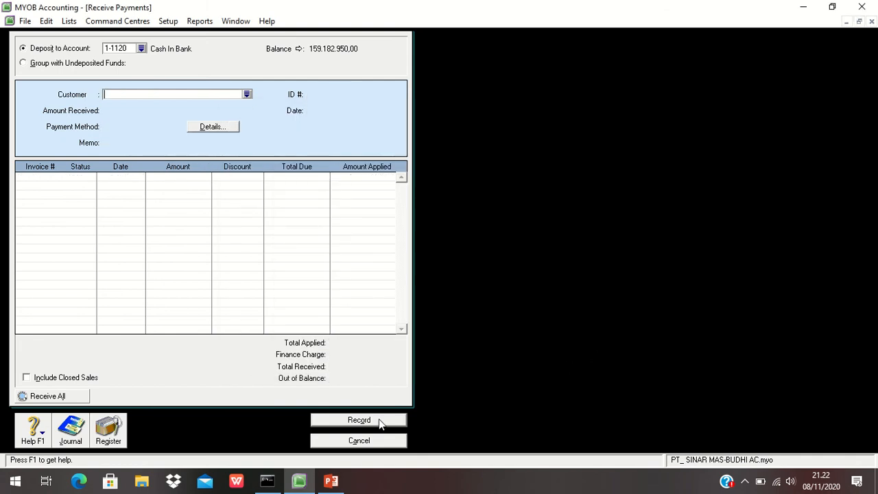
click(361, 441)
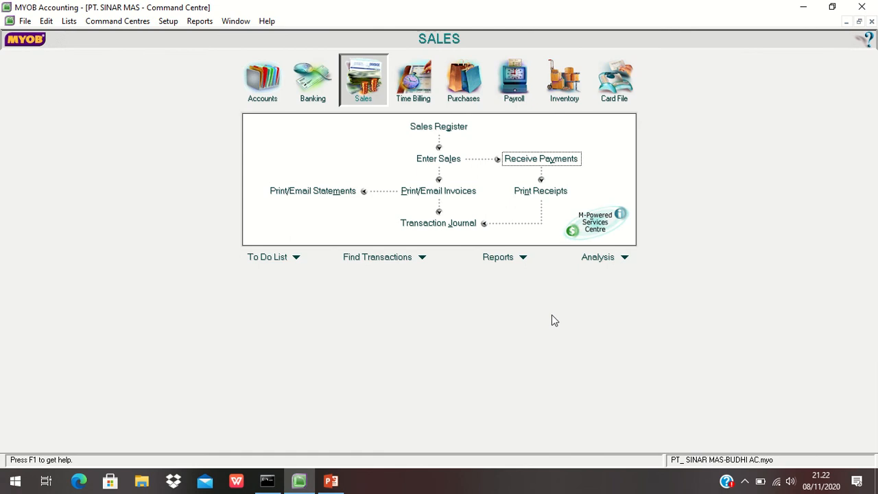
- Start a new sales invoice for the customer PENJUALAN TUNAI
click(438, 162)
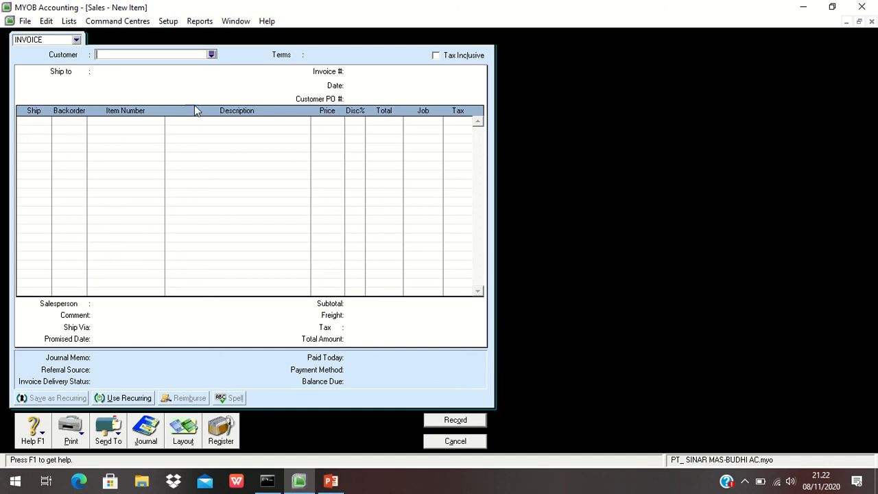
click(211, 54)
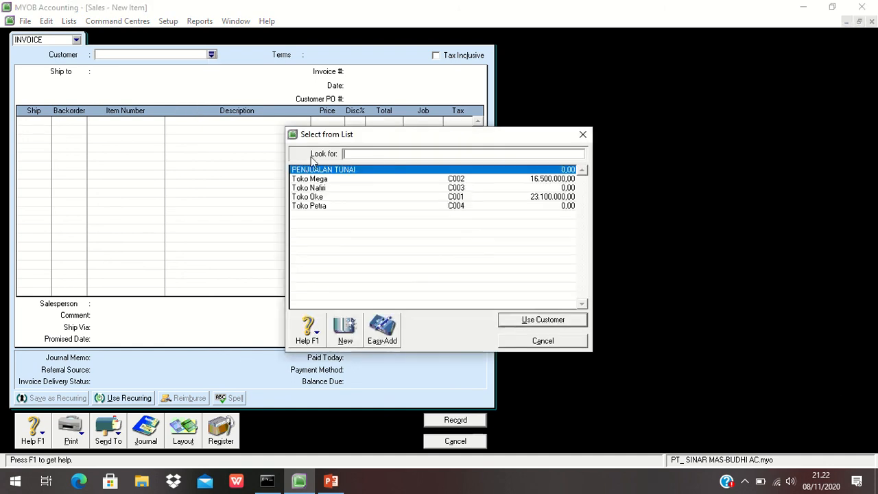
click(535, 319)
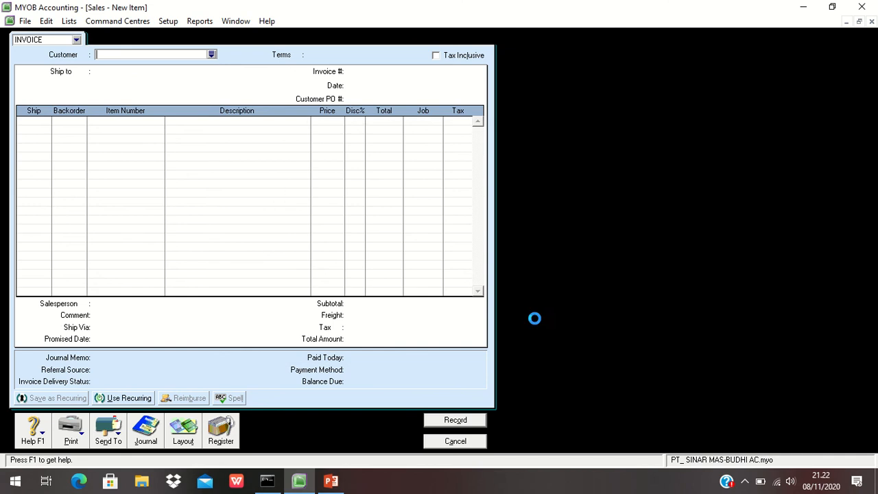
- Add a line shipping 3 DVD LG with a 2% discount
click(41, 122)
text(3)
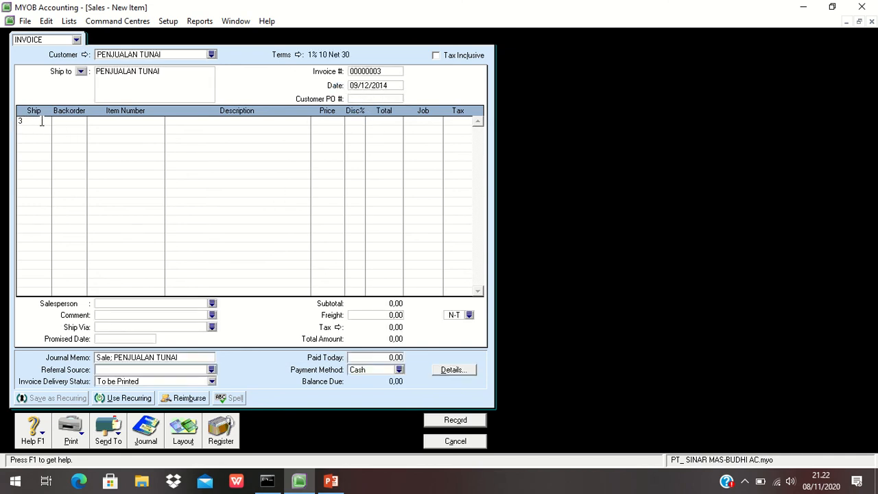
key(Tab)
key(Tab)
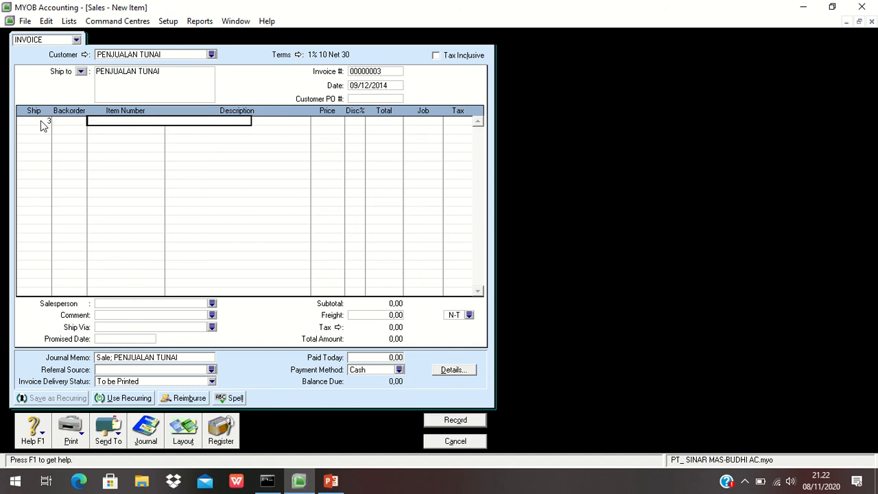
key(Tab)
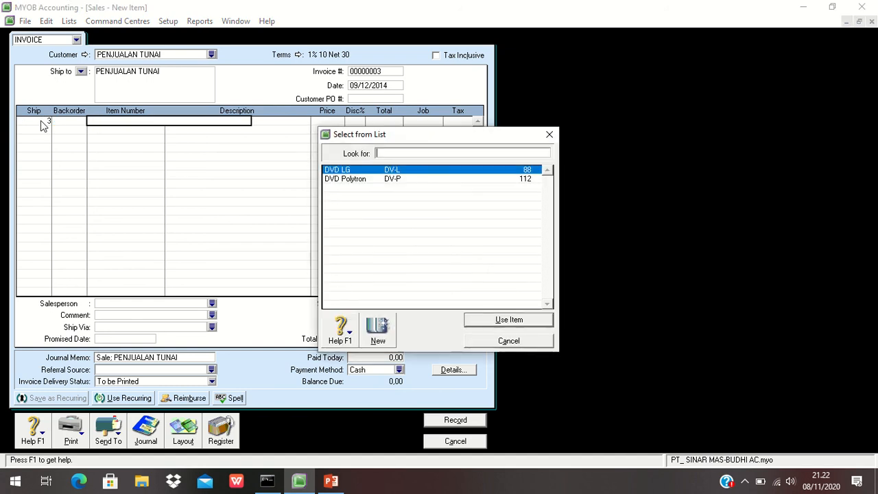
click(501, 321)
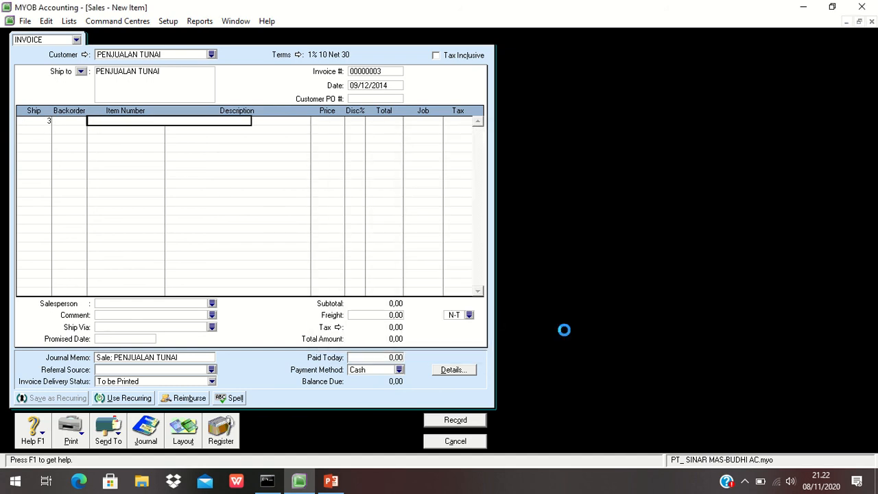
key(Tab)
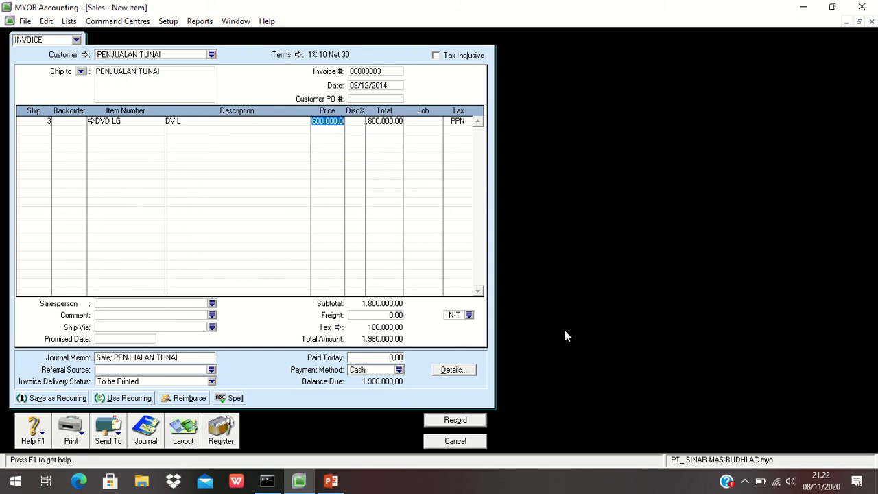
key(Tab)
text(2%)
key(Tab)
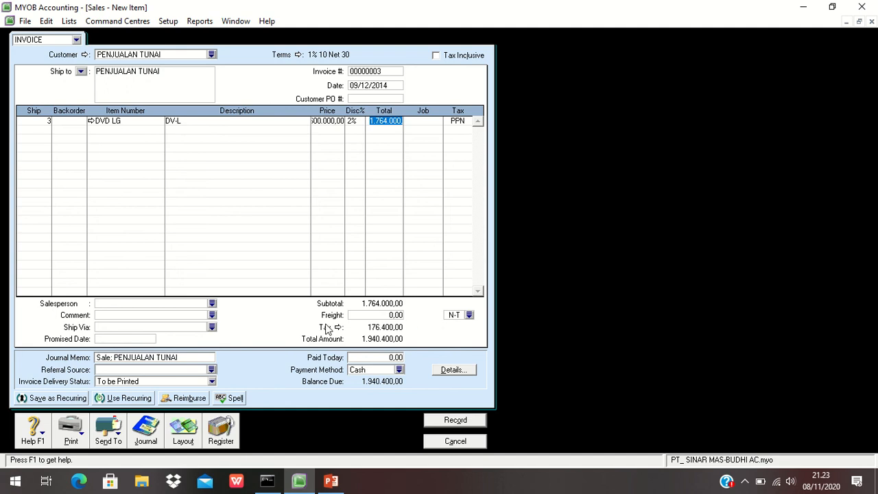
- Enter 1.940.400 as the amount paid today on the invoice
click(396, 358)
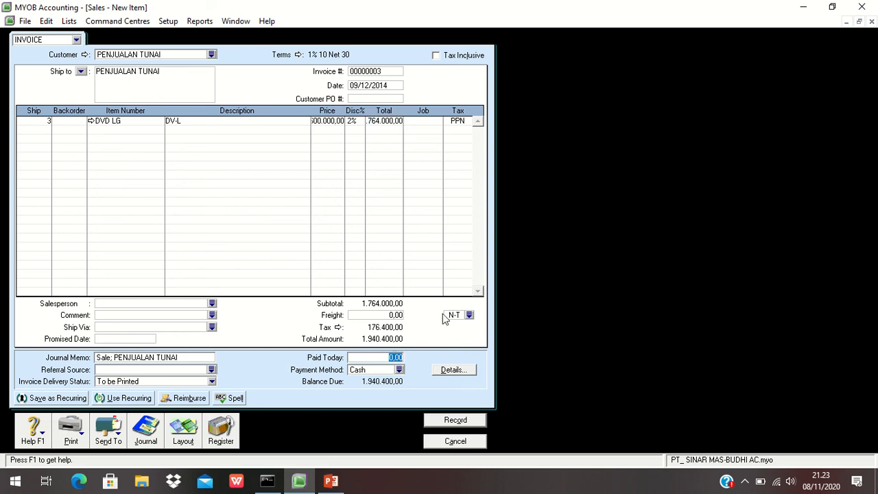
text(1940400)
key(Tab)
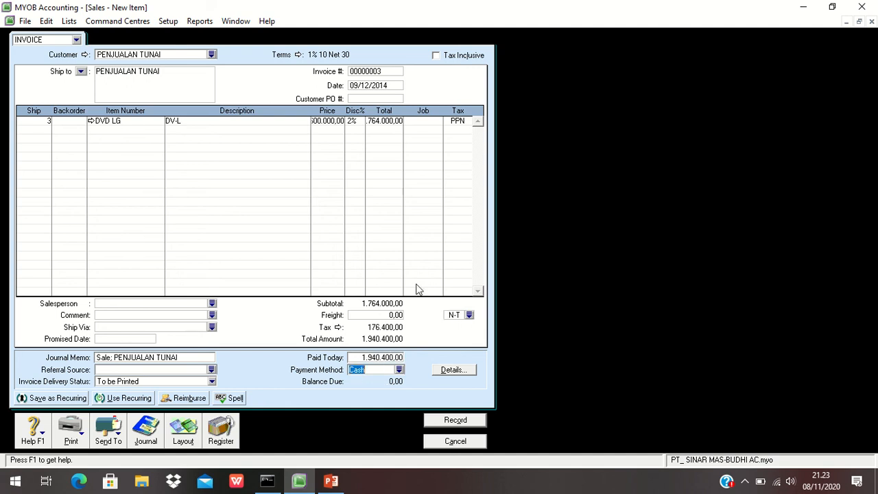
- Preview the invoice's transaction recap, then cancel and erase the unrecorded invoice
key(ctrl+r)
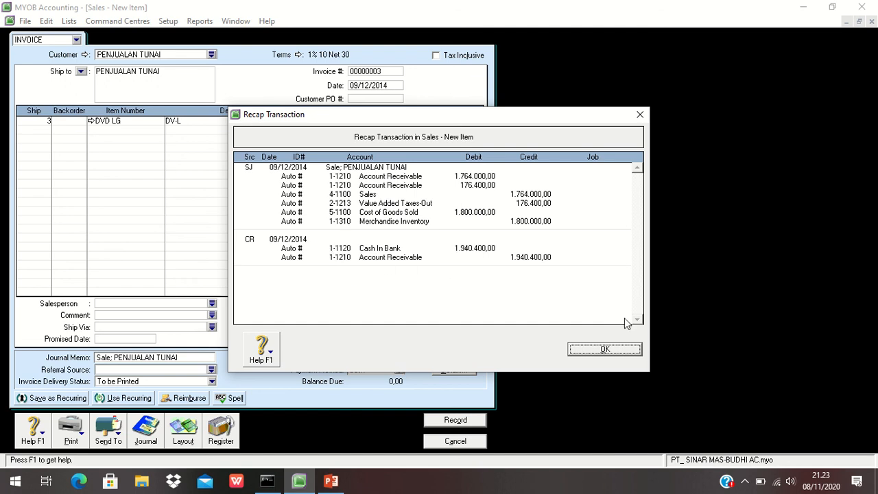
click(621, 350)
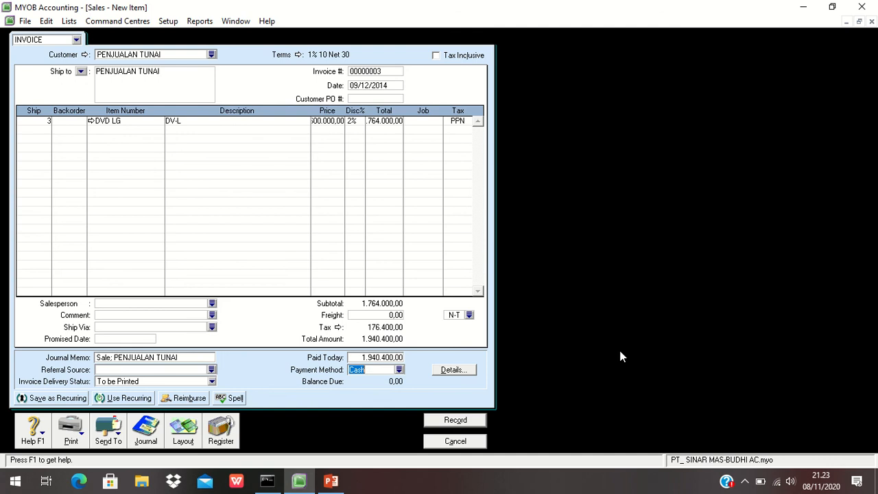
click(477, 442)
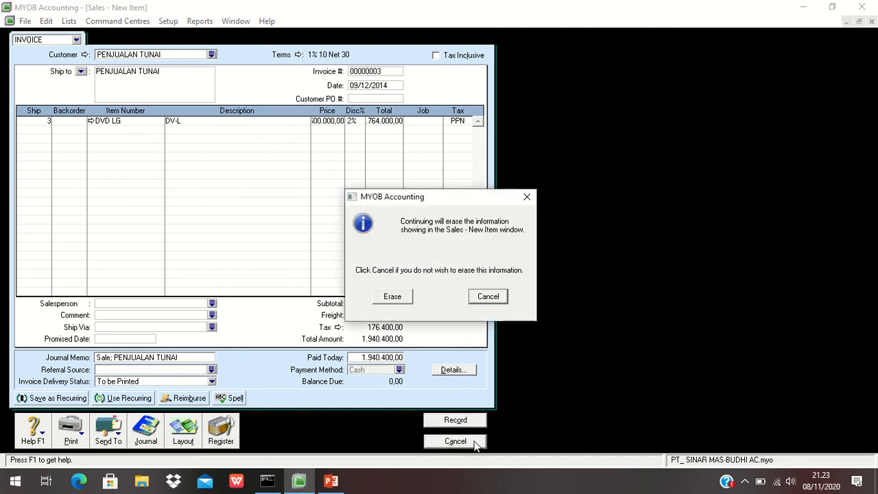
click(395, 298)
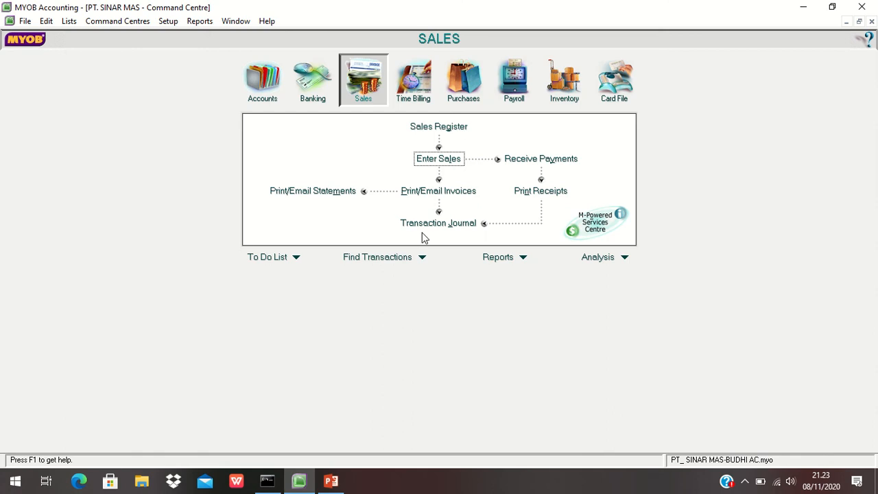
- Examine all entries in the sales Transaction Journal, then close it
click(422, 221)
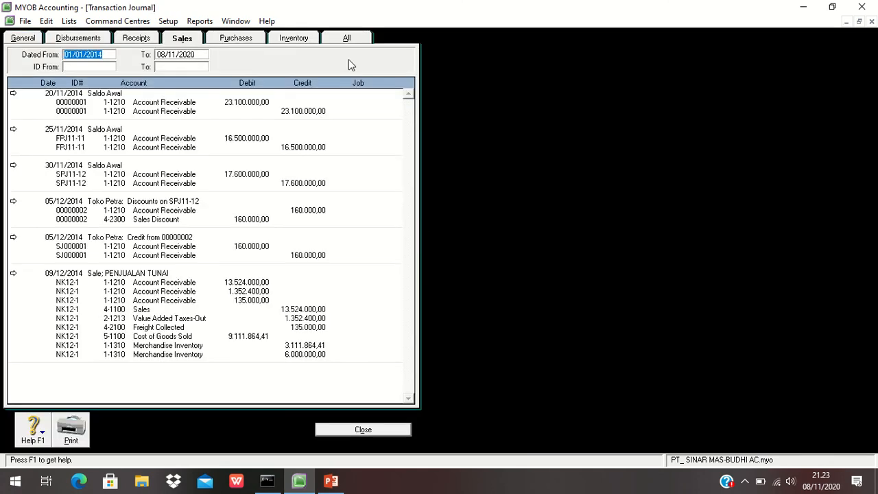
click(341, 41)
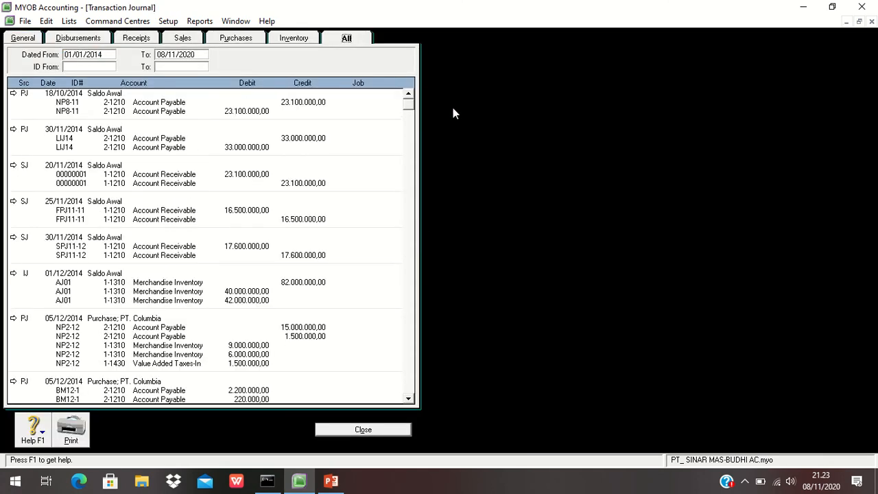
drag(411, 103, 426, 300)
drag(433, 387, 432, 389)
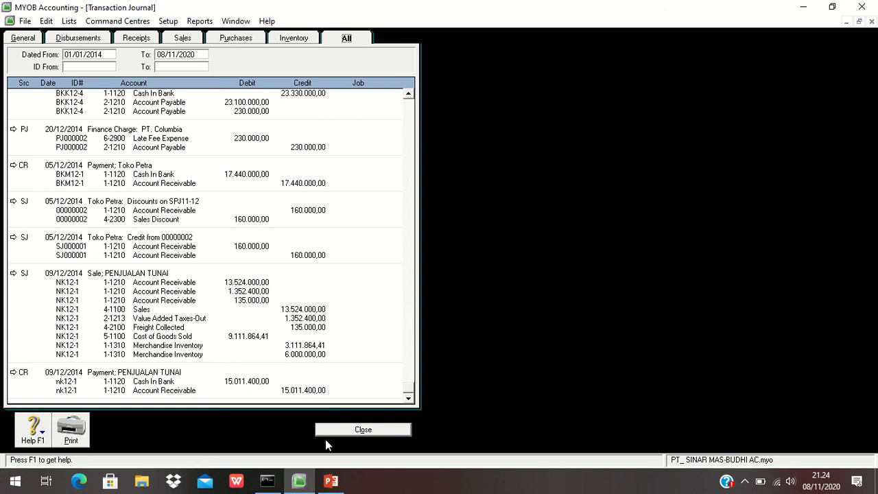
click(347, 433)
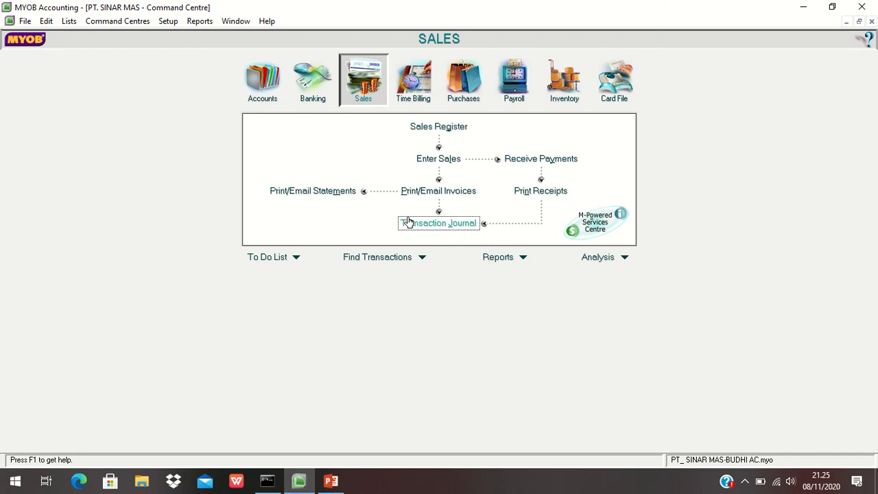
- Start a new sales invoice for the customer Toko Petra
click(439, 159)
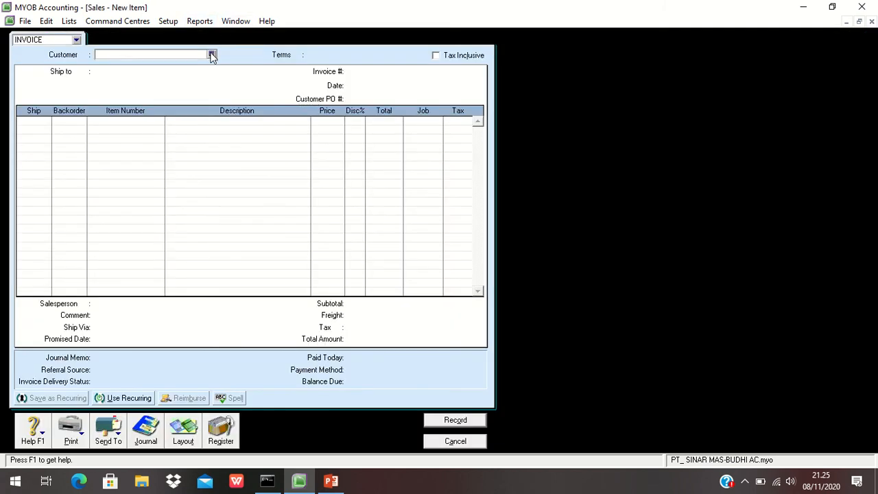
click(212, 55)
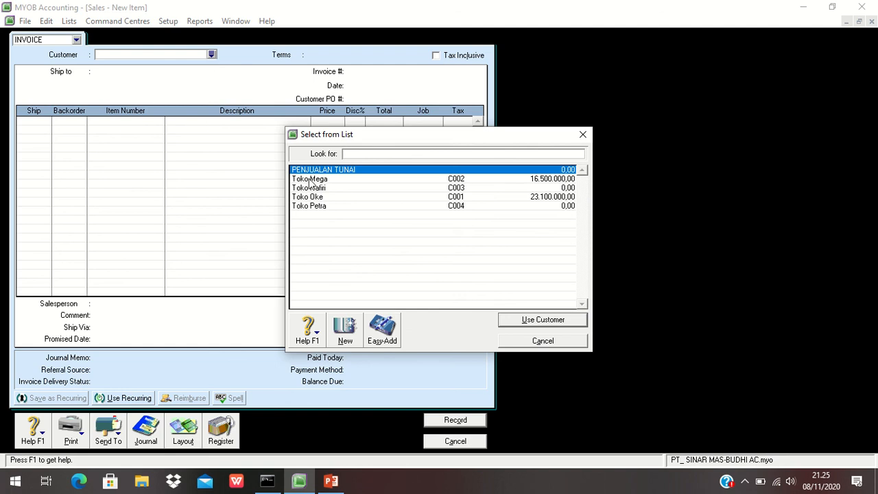
click(318, 208)
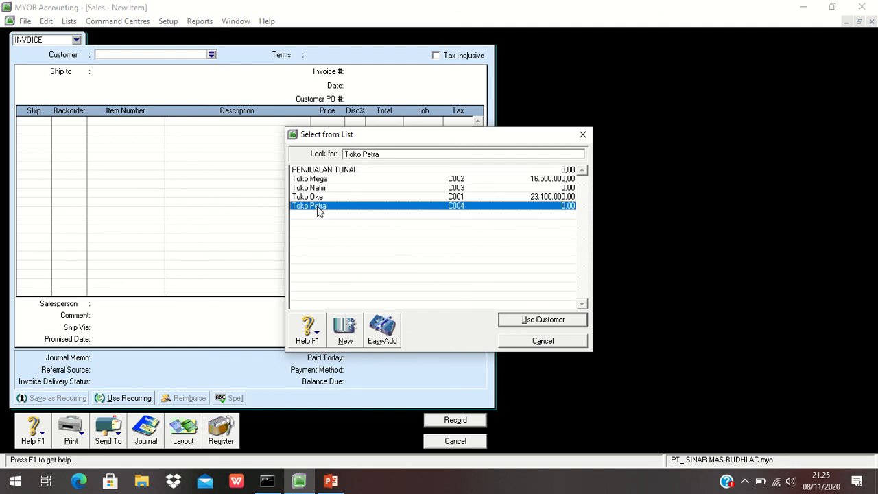
click(556, 321)
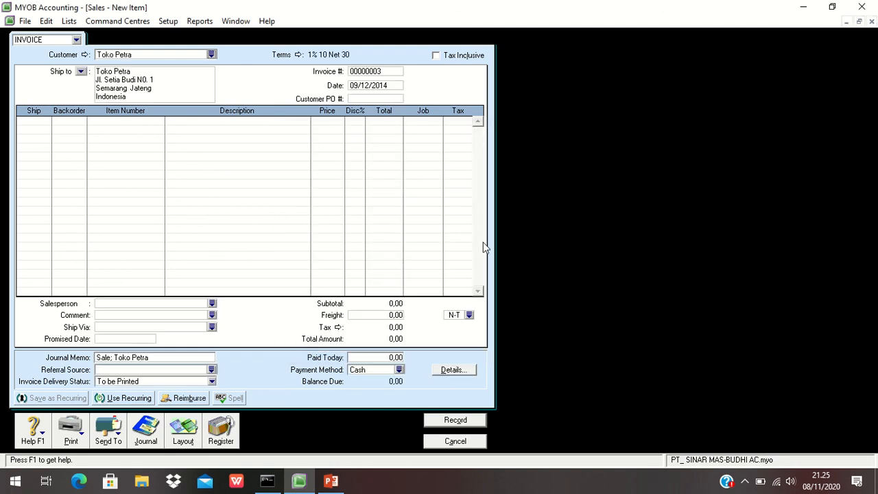
- Set the invoice number to FPJ12-4 and the date to 20/12/2014
click(371, 72)
text(FPJ)
text(12-1)
key(Tab)
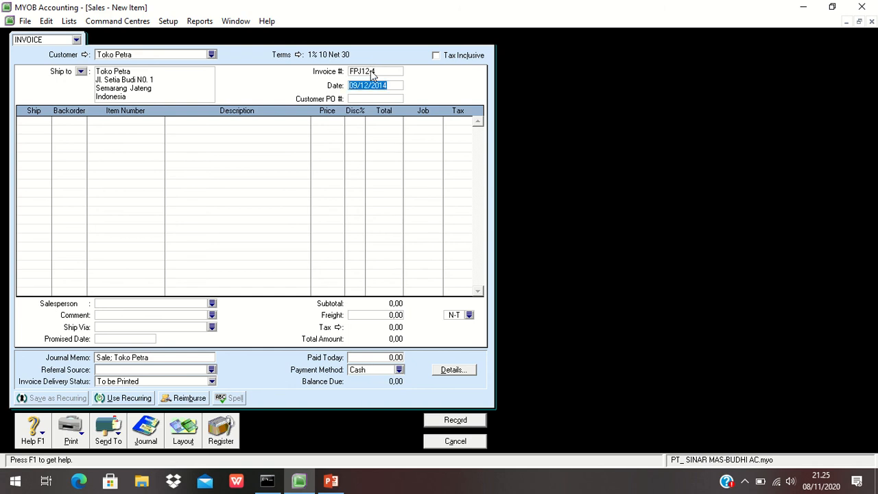
text(20/12/14)
key(Tab)
- Add a line shipping 15 DVD Polytron at a price of 800000
click(32, 122)
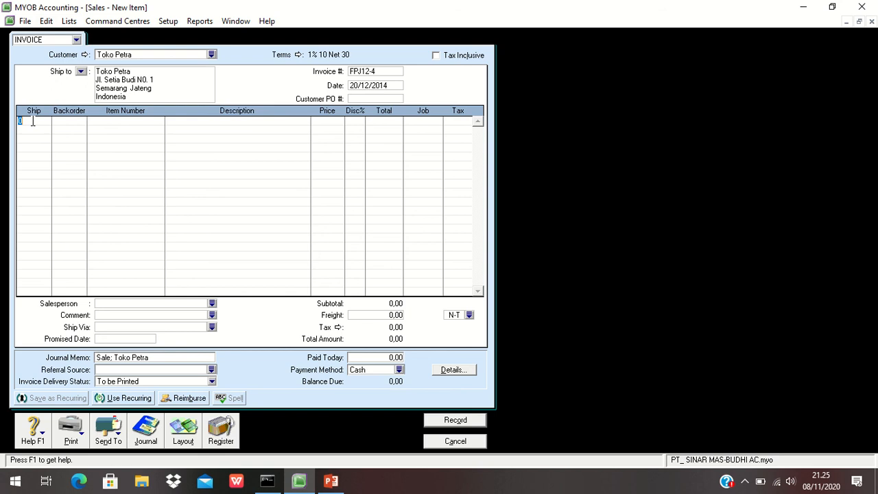
text(15)
key(Tab)
key(Tab)
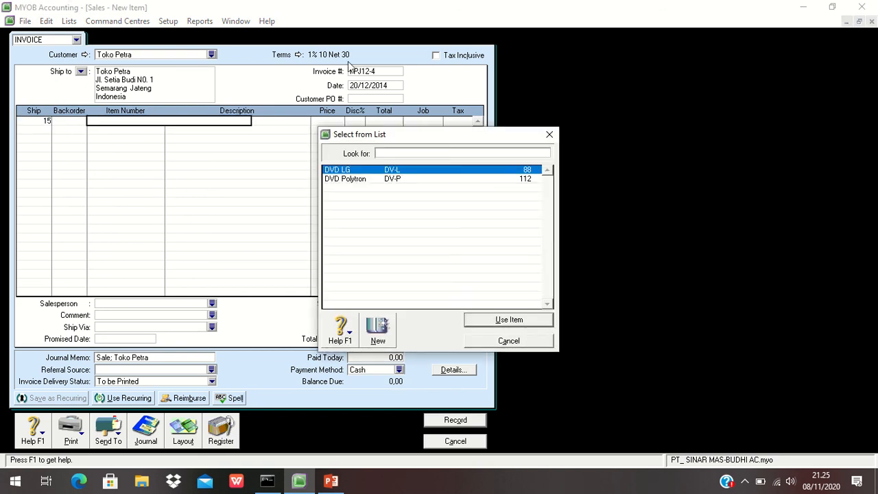
double_click(400, 179)
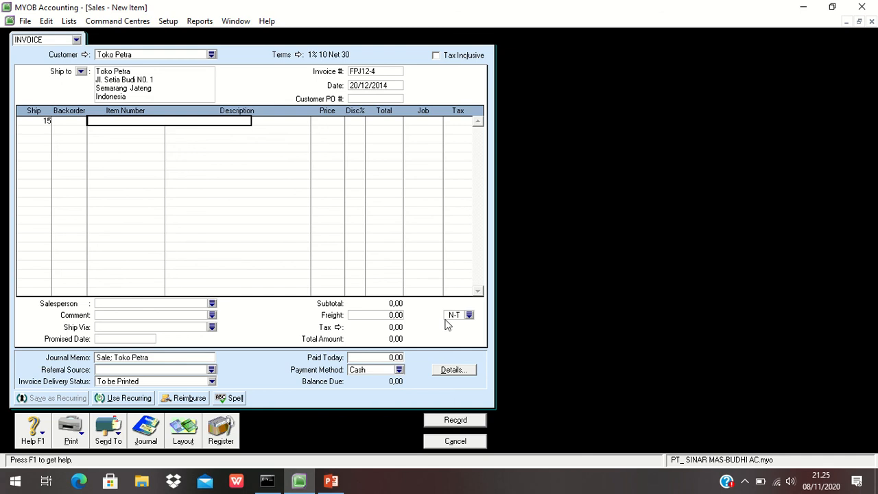
key(Tab)
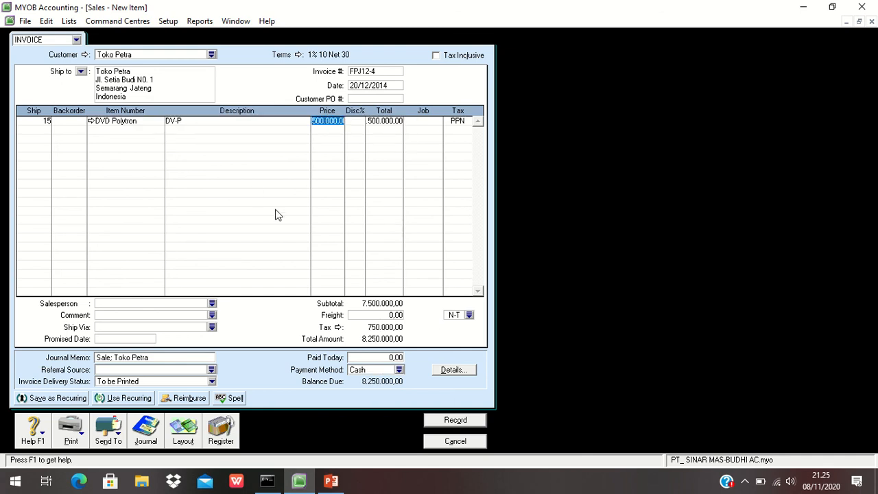
text(800000)
key(Tab)
- Add a second line shipping 10 DVD LG
click(37, 130)
text(10)
key(Tab)
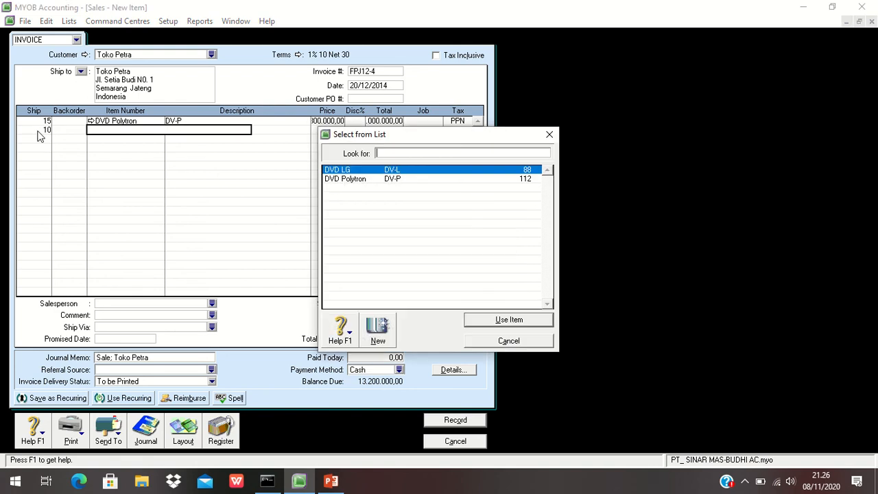
click(494, 320)
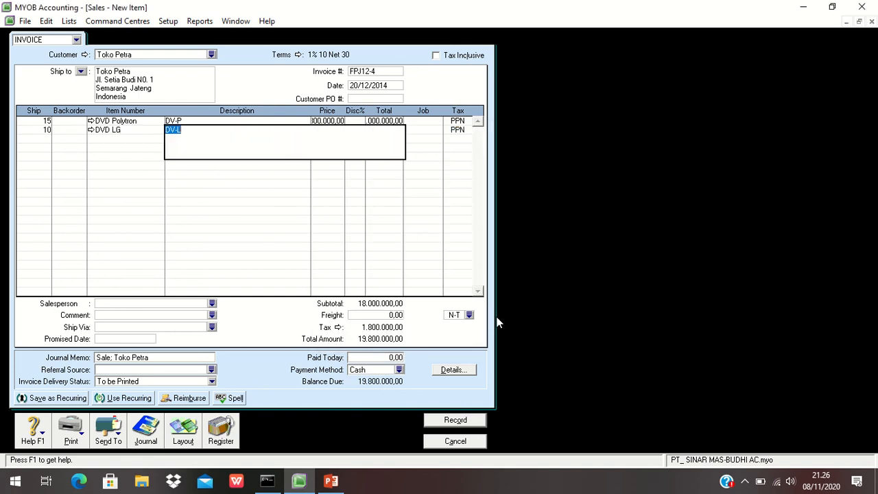
key(Tab)
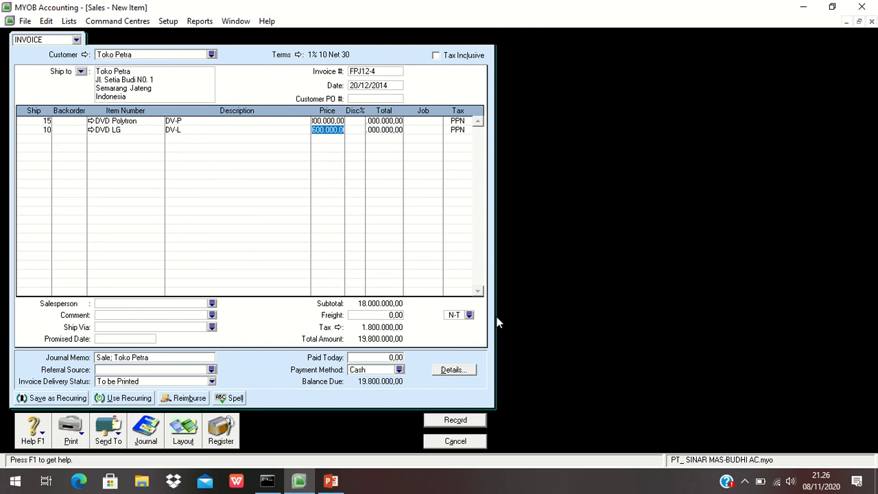
- Enter a price of 100000 for the DVD LG line
text(100000)
key(Tab)
key(Tab)
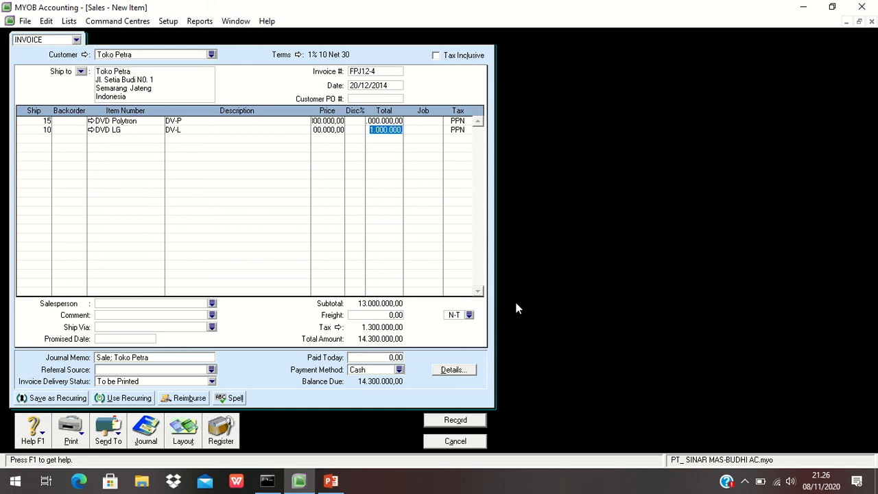
key(Tab)
- Set the DVD LG price to 1000000 and the freight to 35.000
click(325, 133)
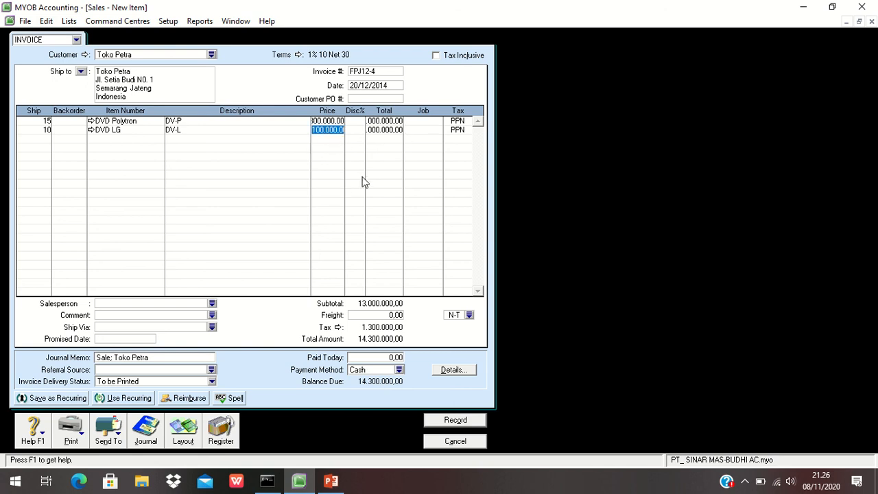
text(1000000)
key(Tab)
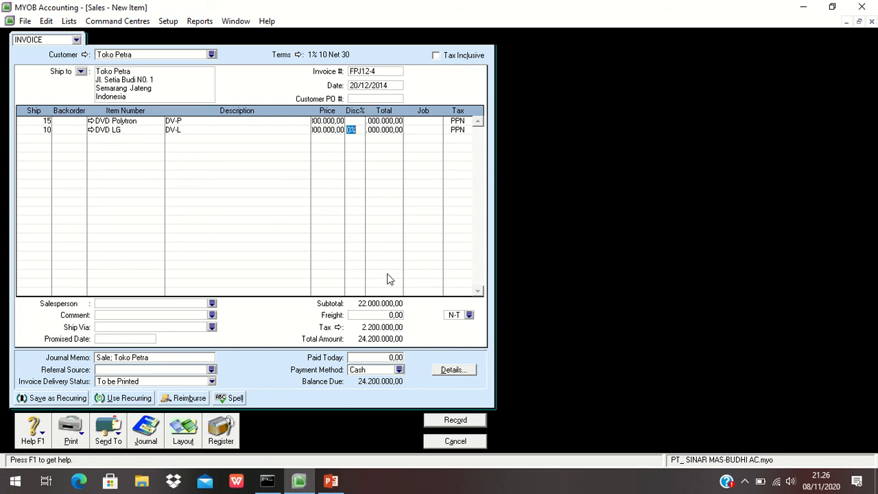
click(394, 316)
text(35.000)
key(Tab)
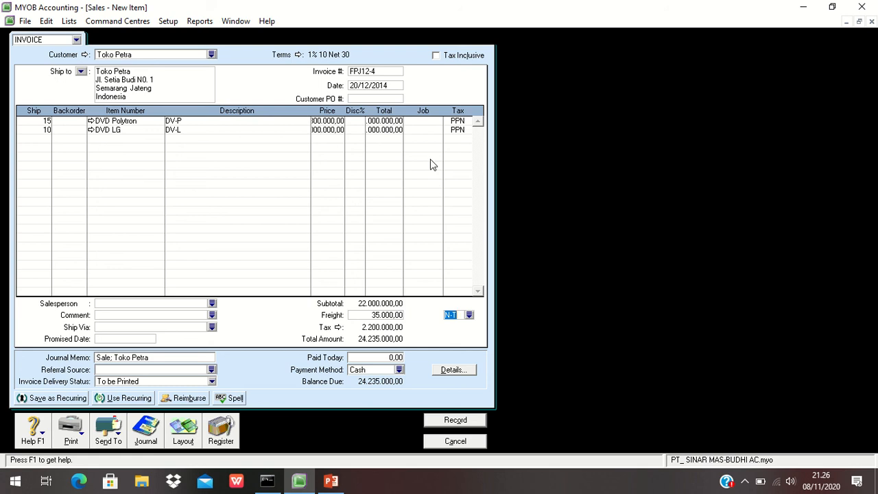
- Review the transaction recap, record the Toko Petra invoice, and close the sales window
key(ctrl+r)
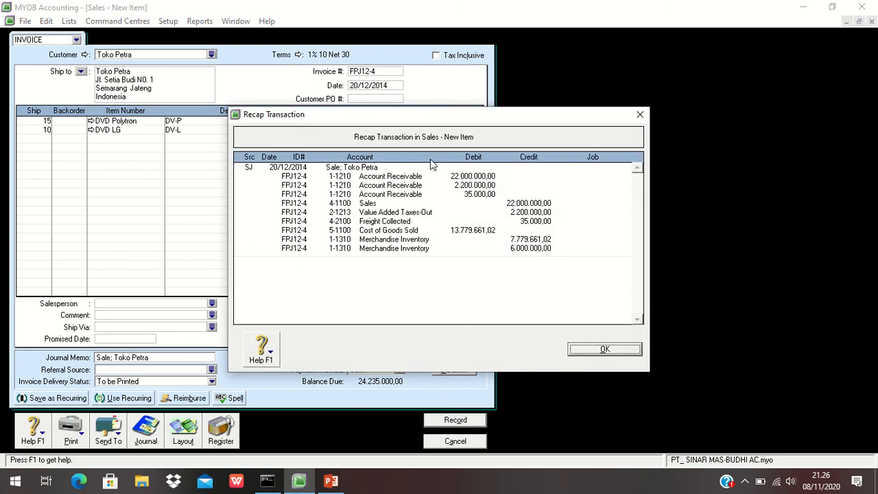
click(602, 350)
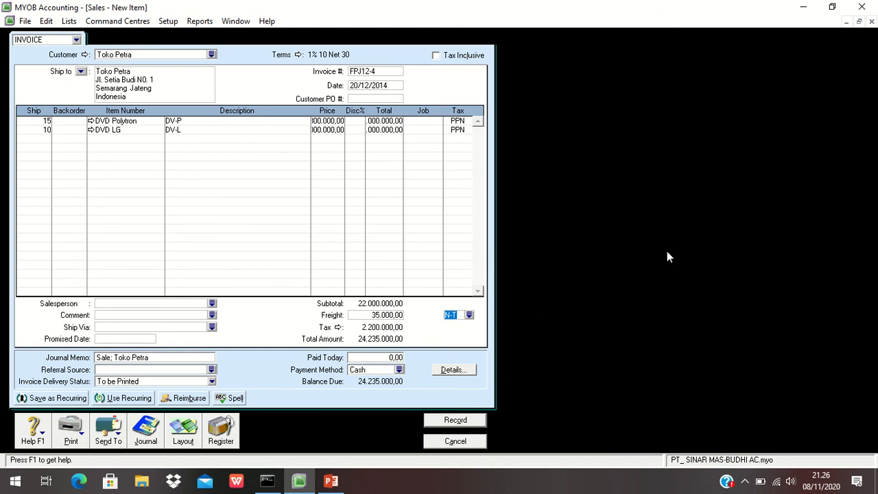
key(ctrl+r)
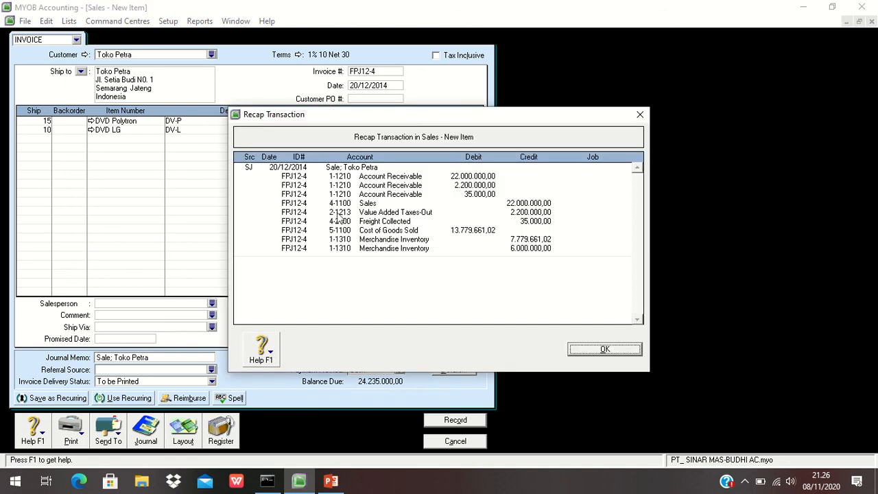
click(606, 350)
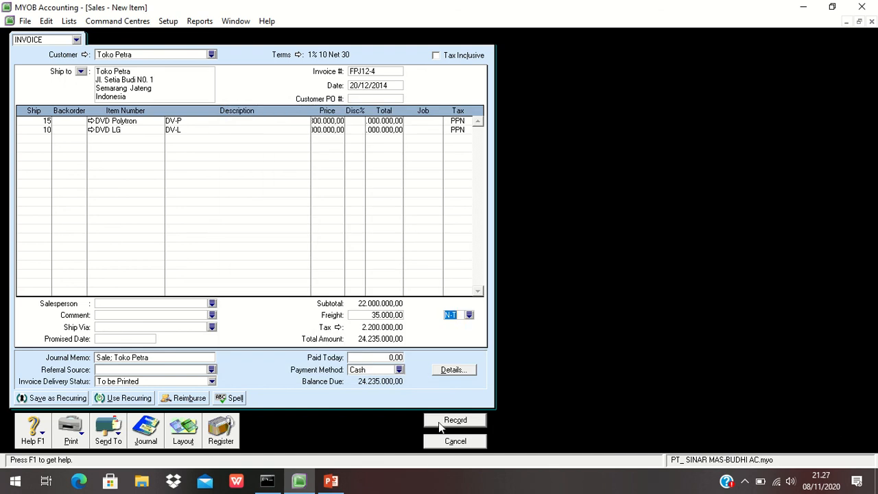
click(441, 423)
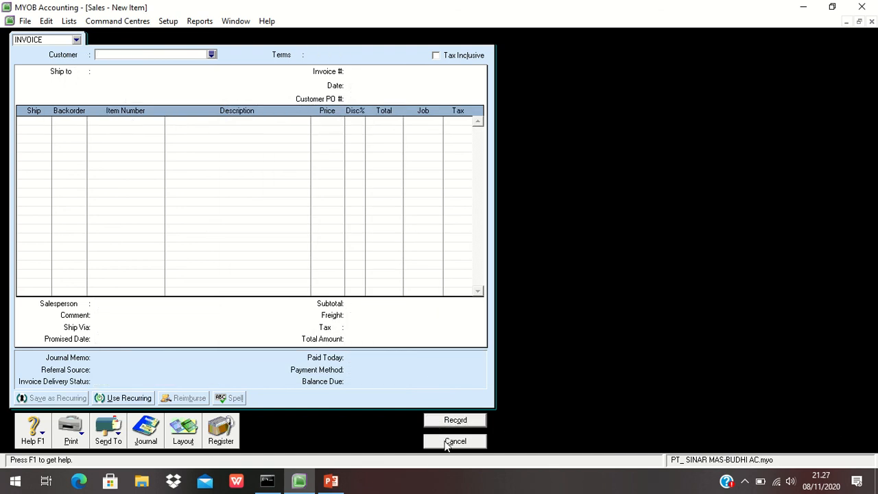
click(455, 441)
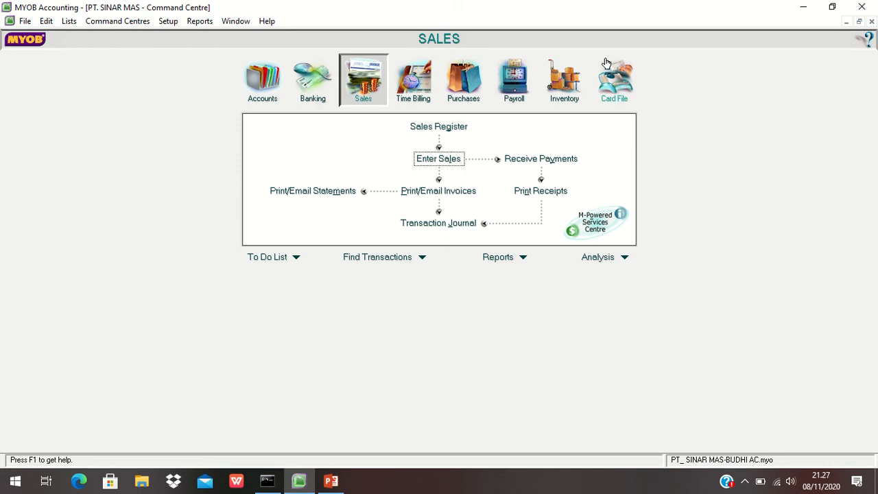
- Open the DVD Polytron item's details from the inventory items list
click(563, 83)
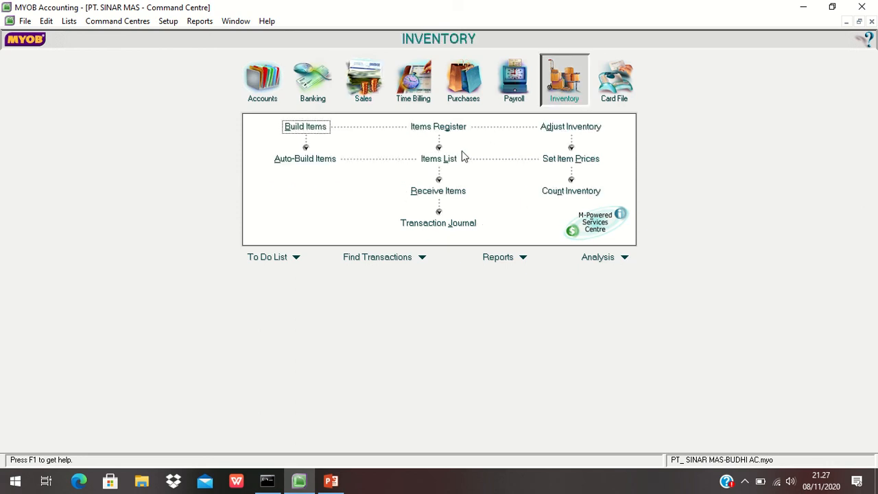
click(442, 160)
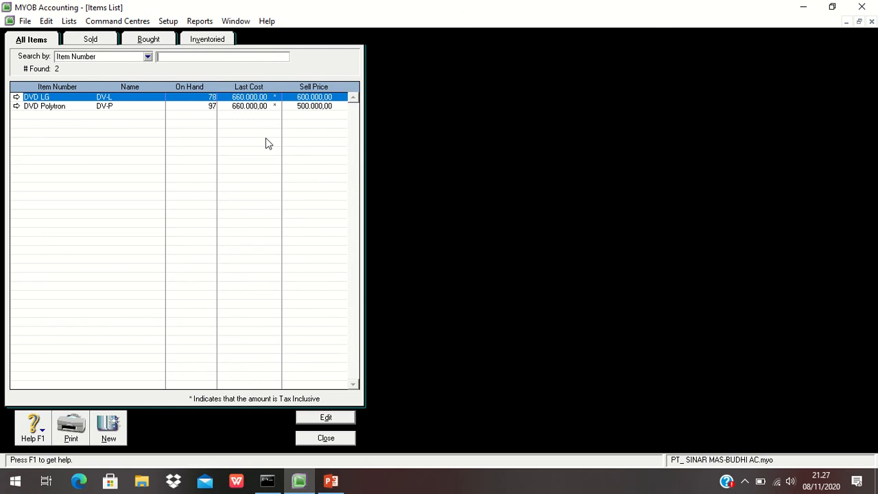
click(111, 108)
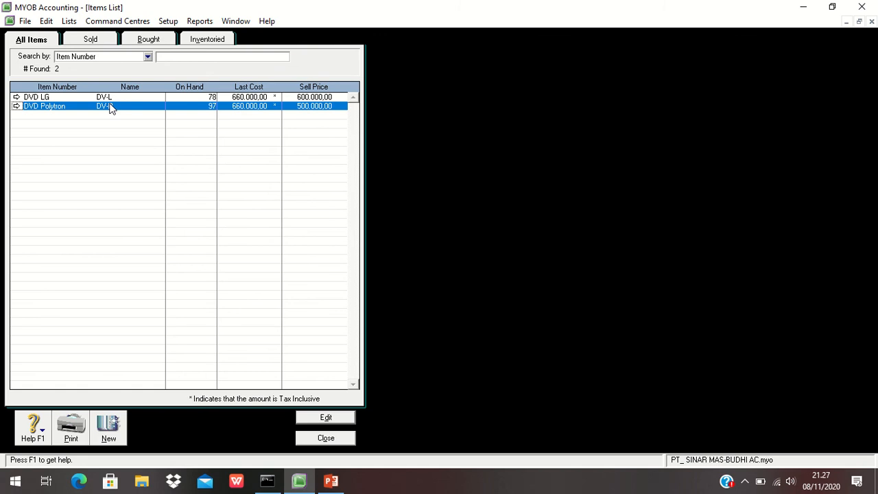
double_click(111, 108)
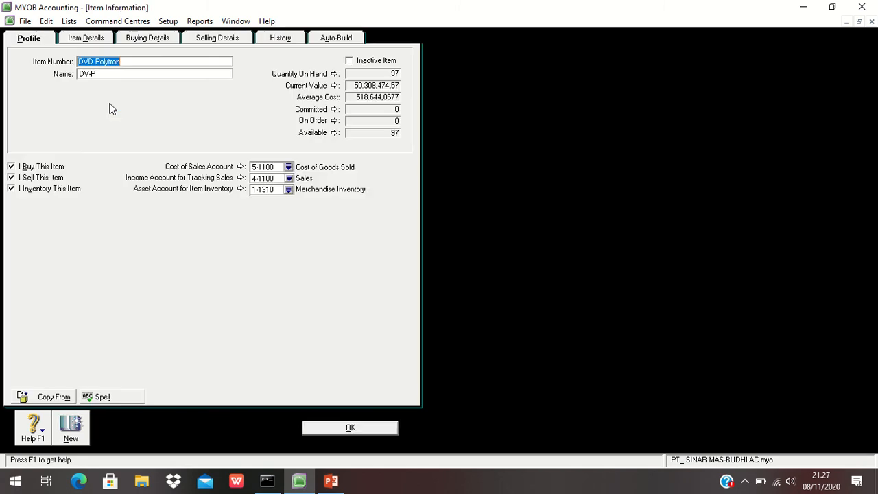
- Set DVD Polytron's income tracking account to 4-2400 Sales Return and close the items list
click(289, 179)
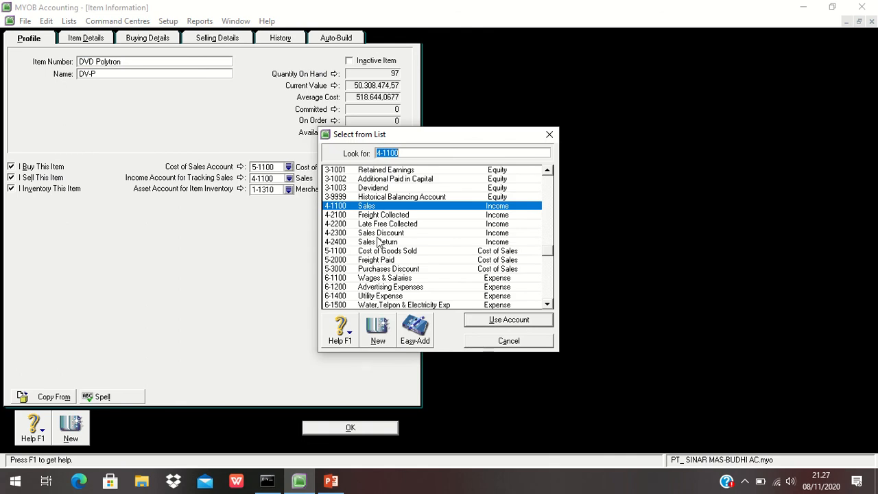
click(378, 242)
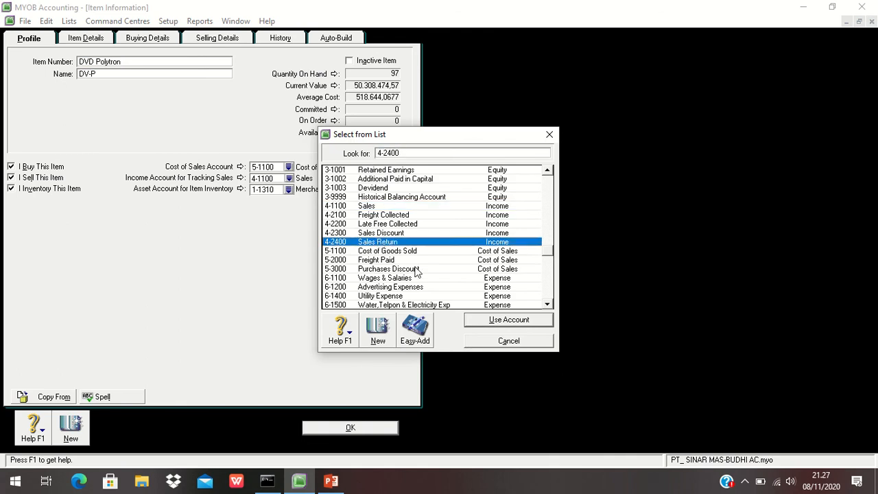
click(492, 321)
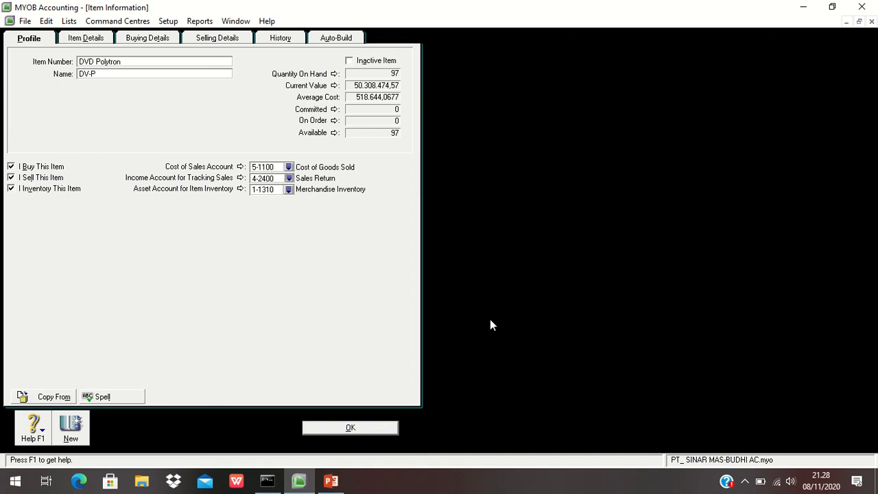
click(370, 427)
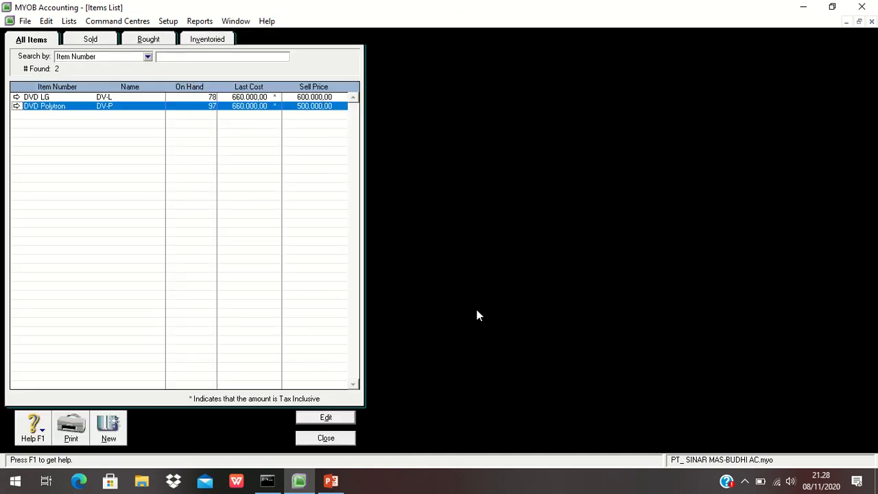
click(337, 438)
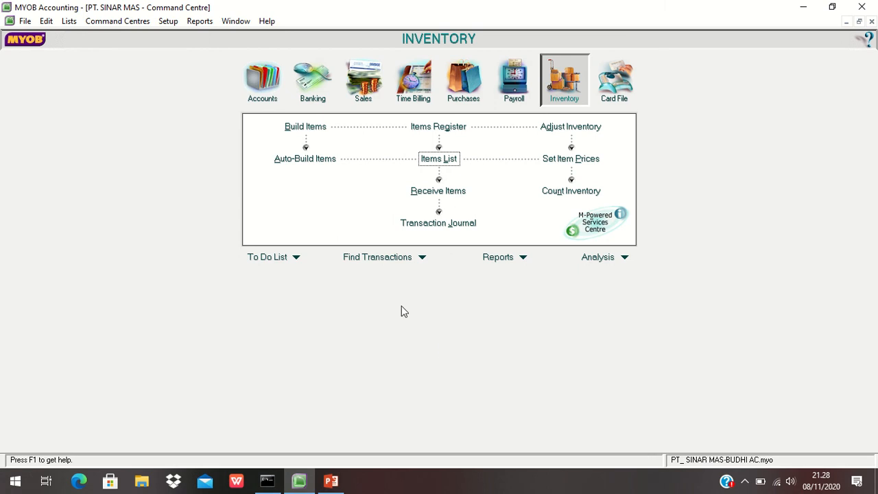
- Start a new sales invoice for customer Toko Petra
click(439, 158)
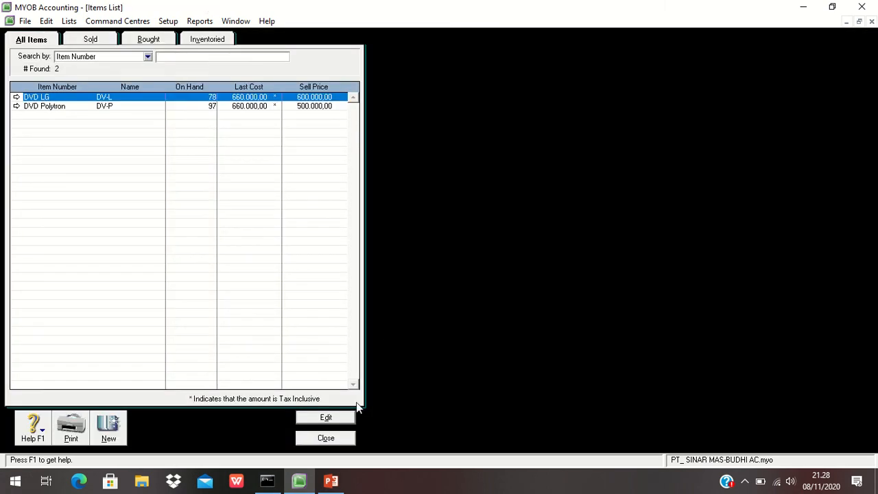
click(347, 438)
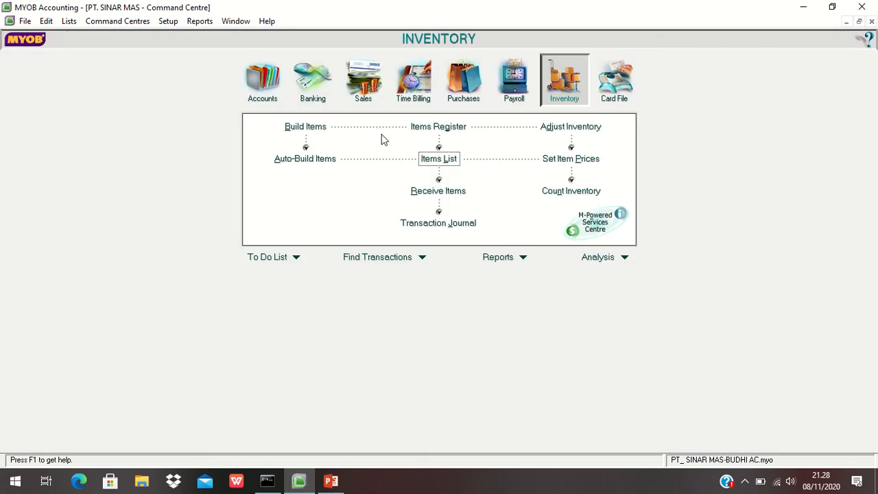
click(359, 91)
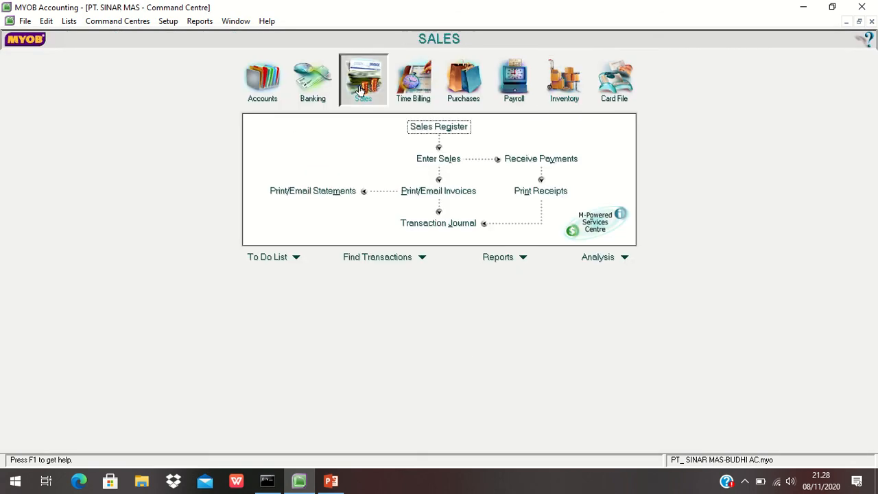
click(438, 158)
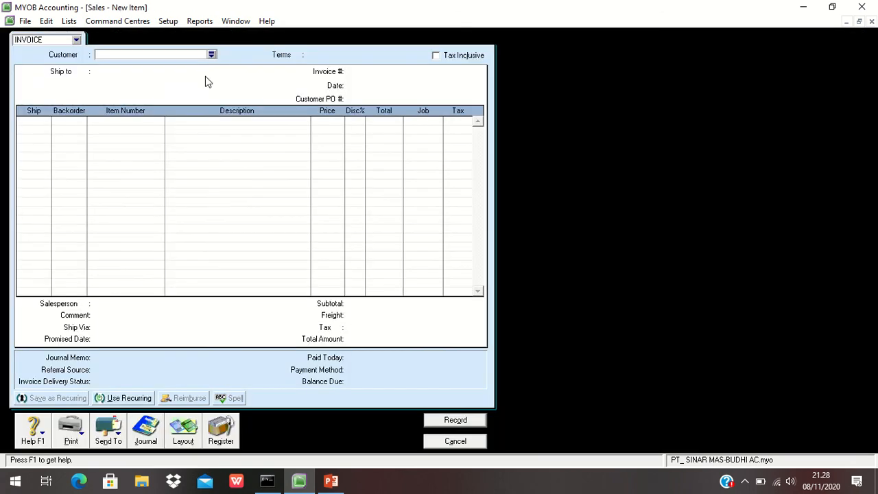
click(212, 54)
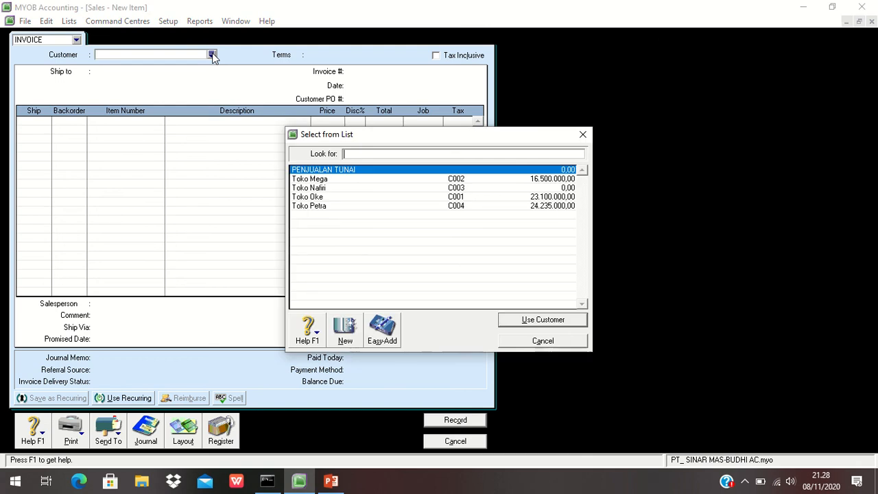
click(309, 206)
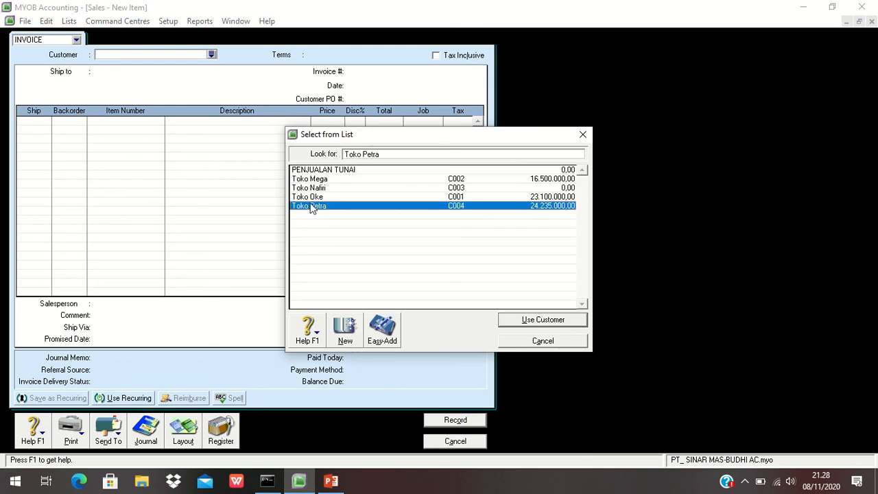
click(557, 319)
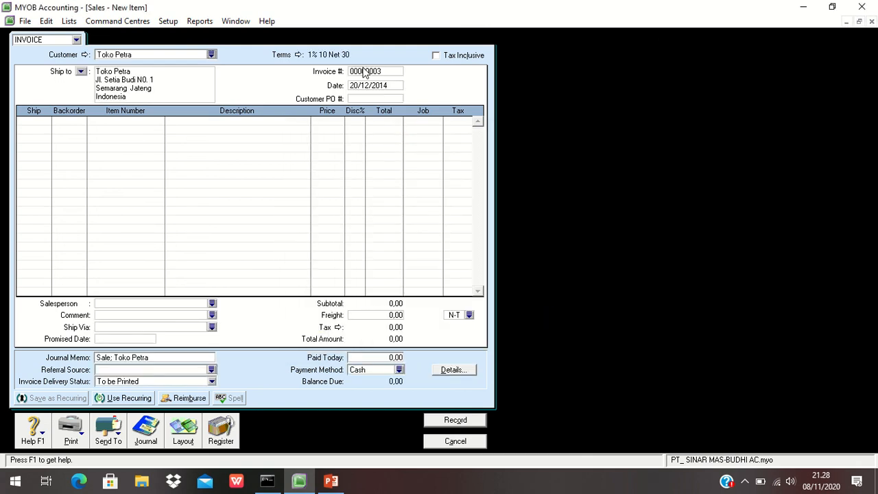
- Set the invoice number to BKM12-2 and the date to 25/12/14
click(364, 71)
text(BKM12-2)
key(Tab)
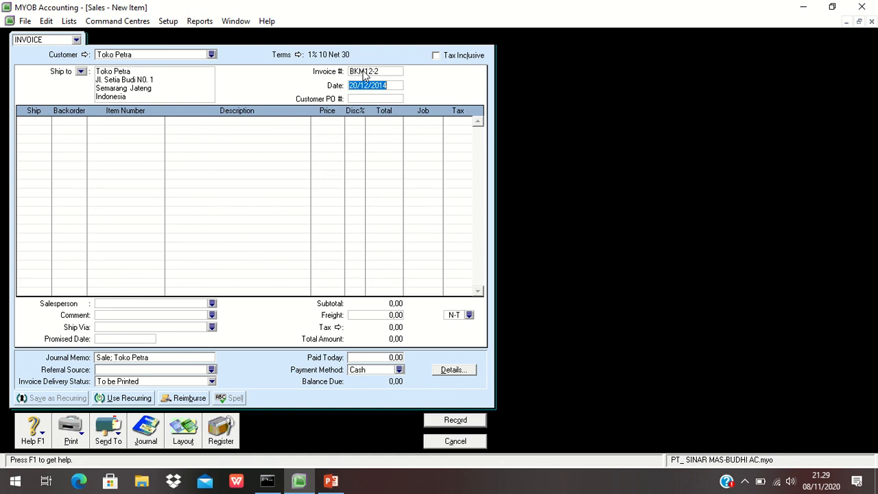
text(25/12/14)
key(Tab)
- Add a return line shipping -1 of the DVD Polytron item
click(33, 121)
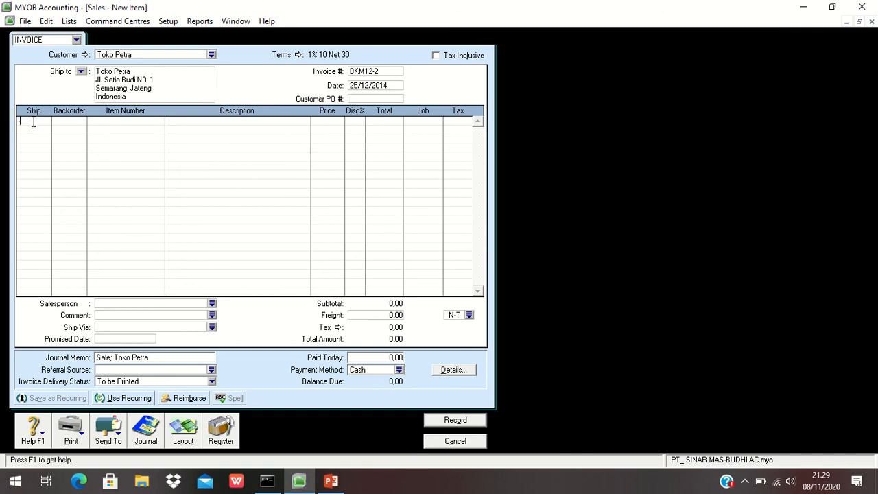
text(1)
key(Tab)
key(Tab)
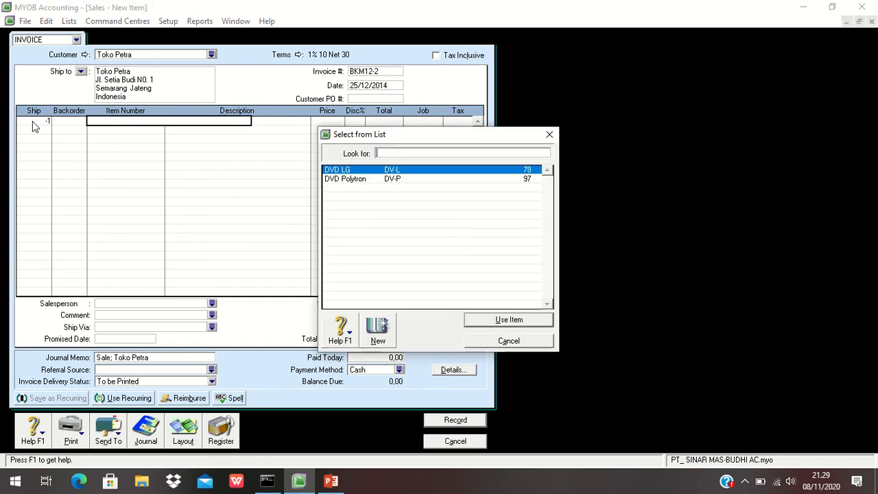
key(Tab)
click(393, 179)
click(494, 320)
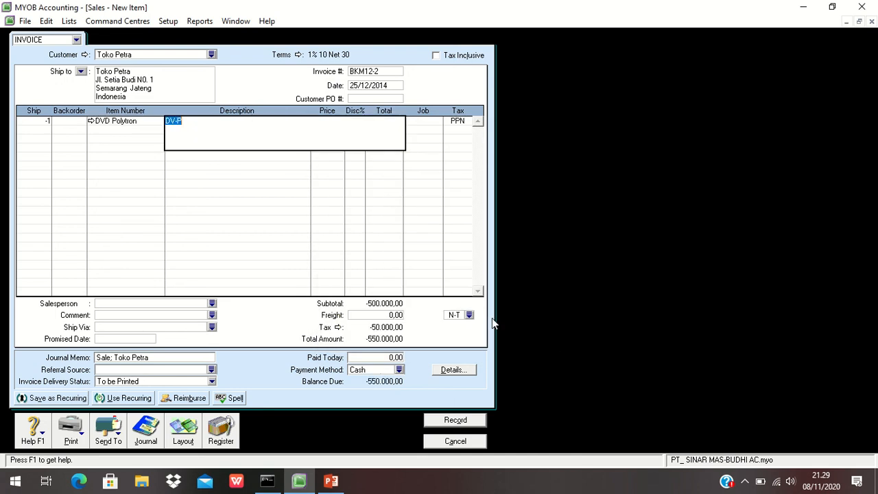
- Set the DVD Polytron return line's price to 800000
key(Tab)
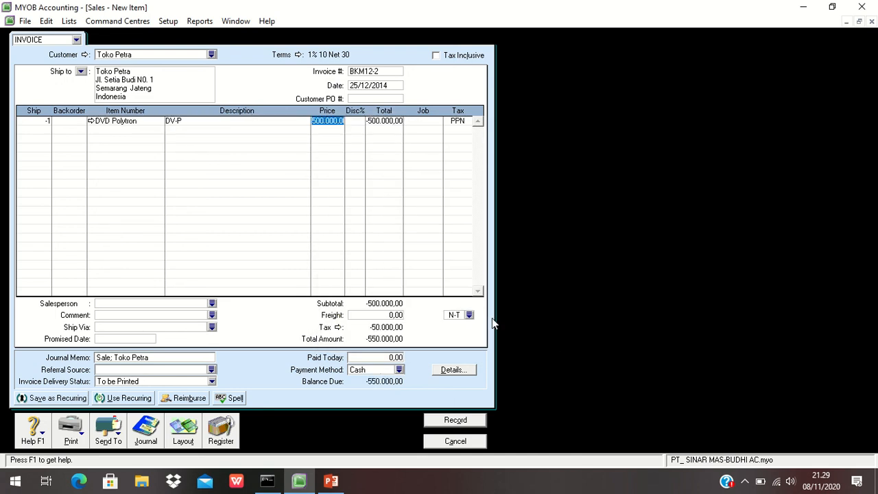
text(800000)
key(Tab)
key(Tab)
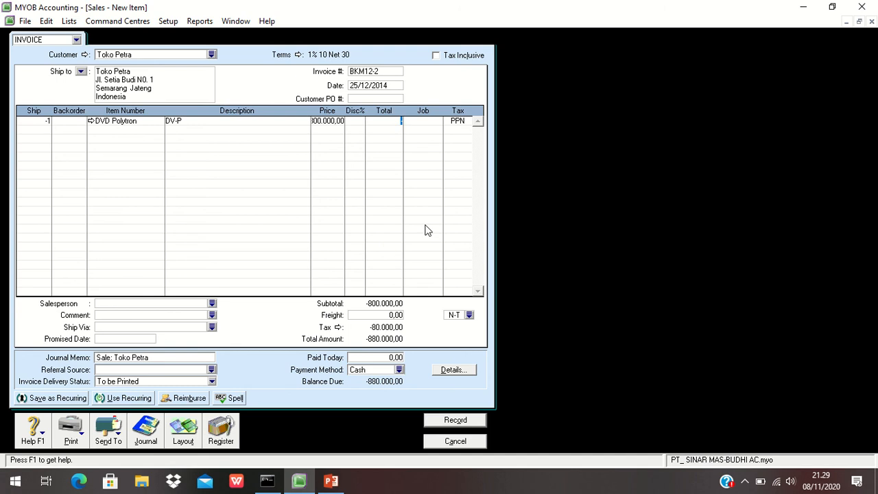
key(Tab)
key(Tab)
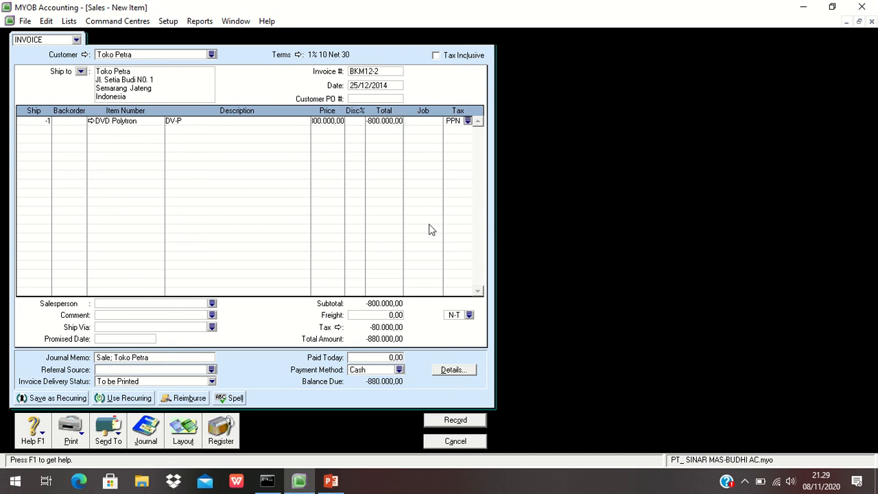
- Review the transaction recap, record the BKM12-2 return invoice, and close the sales window
click(390, 315)
key(ctrl+r)
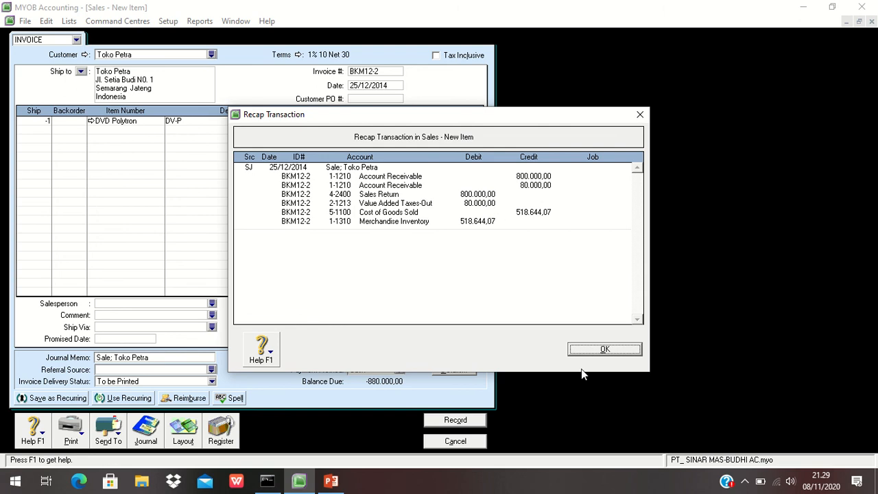
click(581, 350)
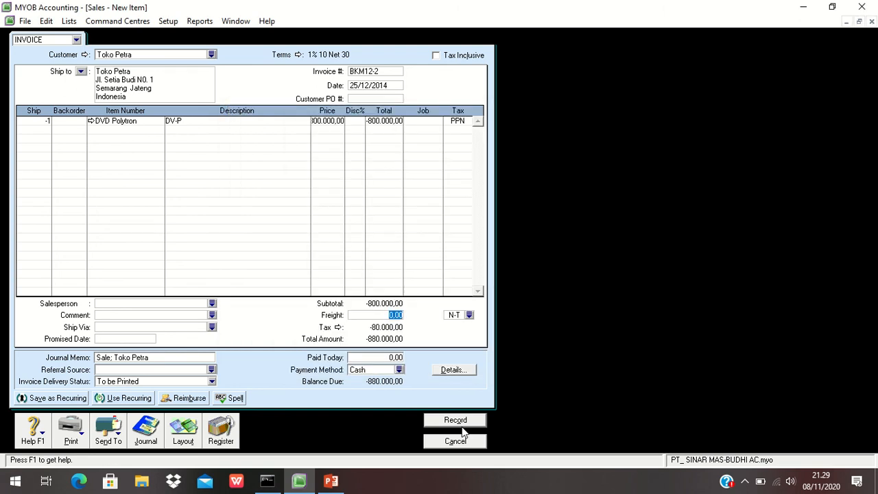
click(457, 421)
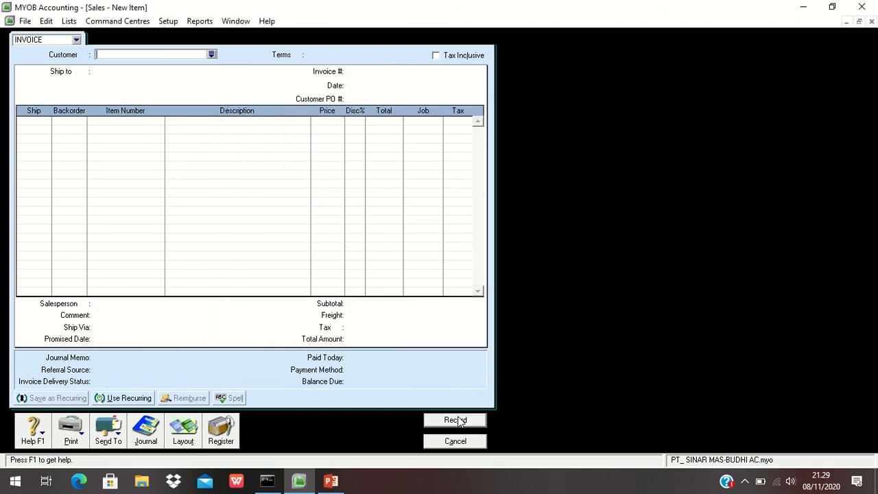
click(457, 441)
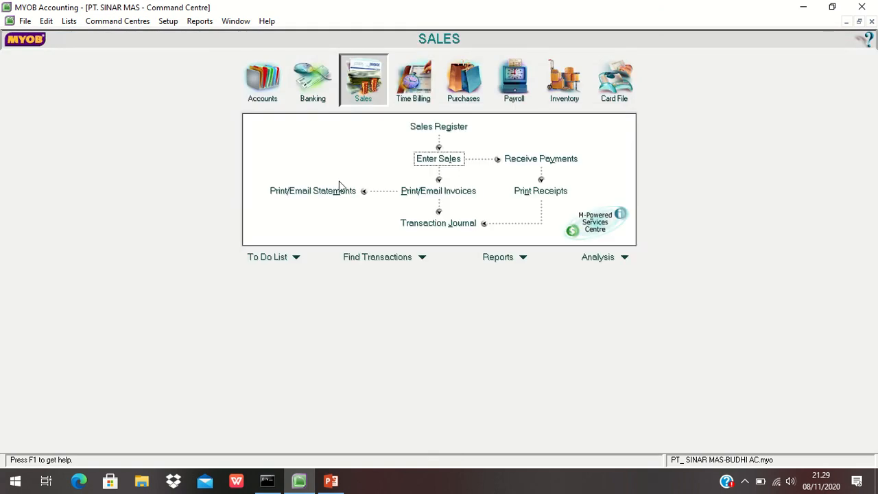
- Open the sales register and set the start date to 01/11/2014 to list all sales
click(419, 126)
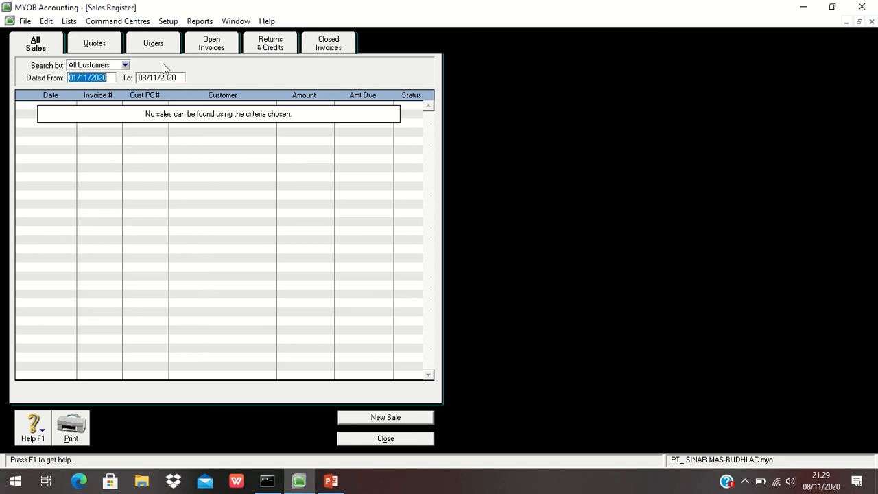
click(108, 77)
key(BackSpace)
key(BackSpace)
text(14)
key(Tab)
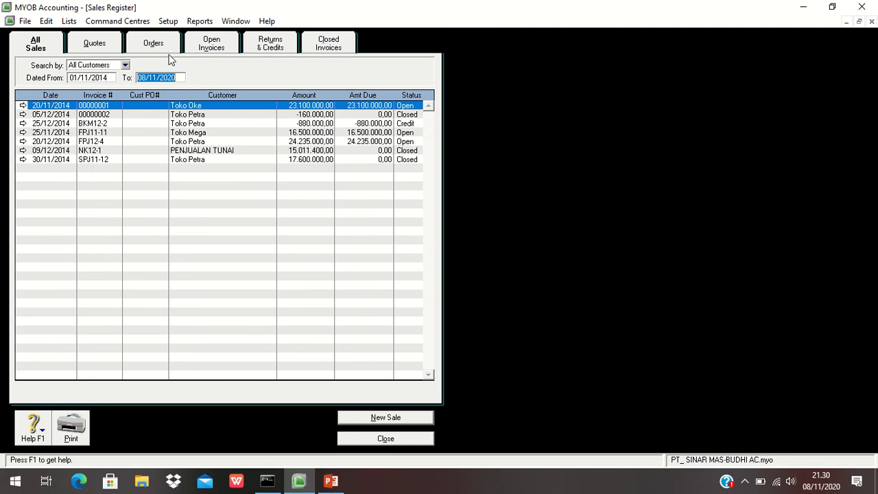
- Apply the Toko Petra BKM12-2 credit to a sale, using ID BM12-2
click(270, 43)
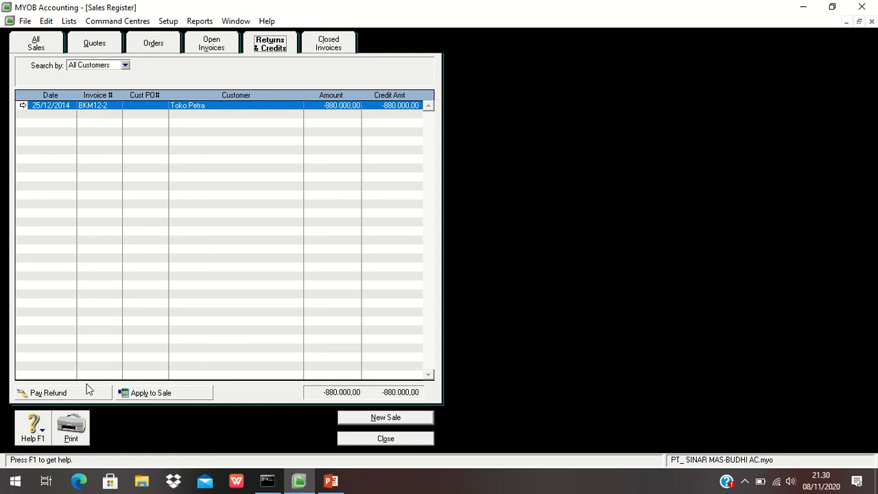
click(151, 393)
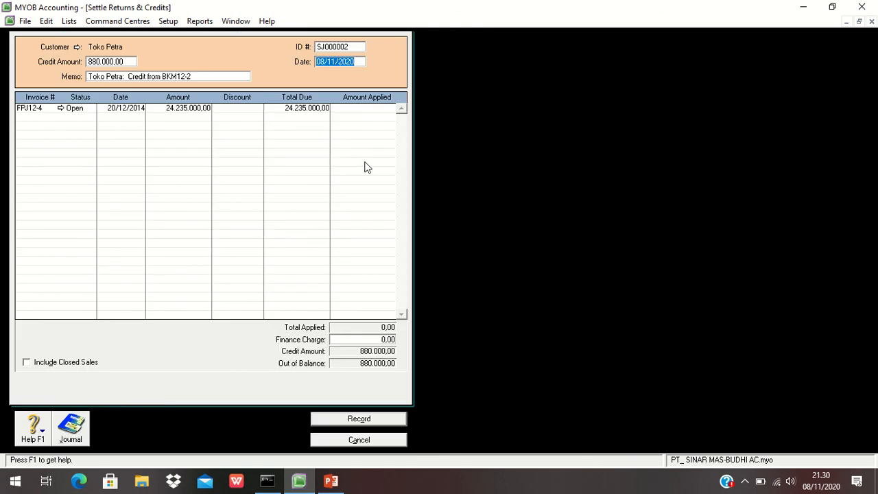
click(334, 47)
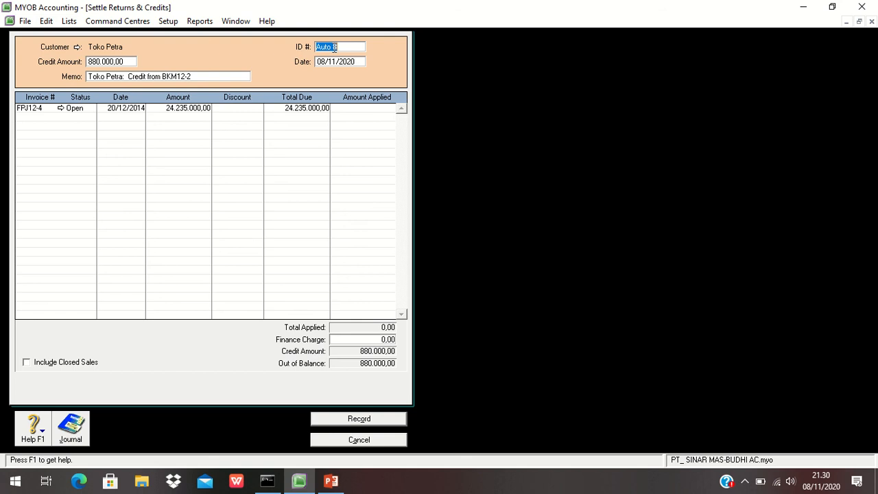
text(BM12-2)
- Set the credit settlement date to 25/12/2014
click(334, 61)
text(25/12/)
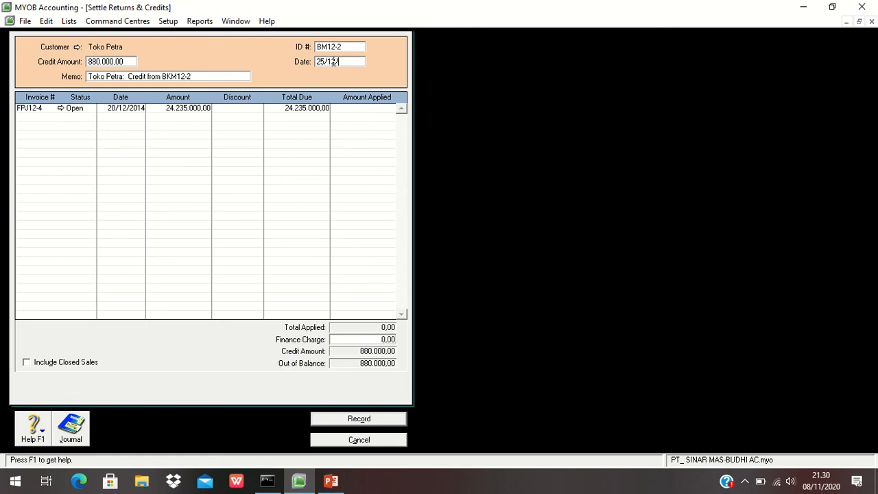
text(2014)
key(Tab)
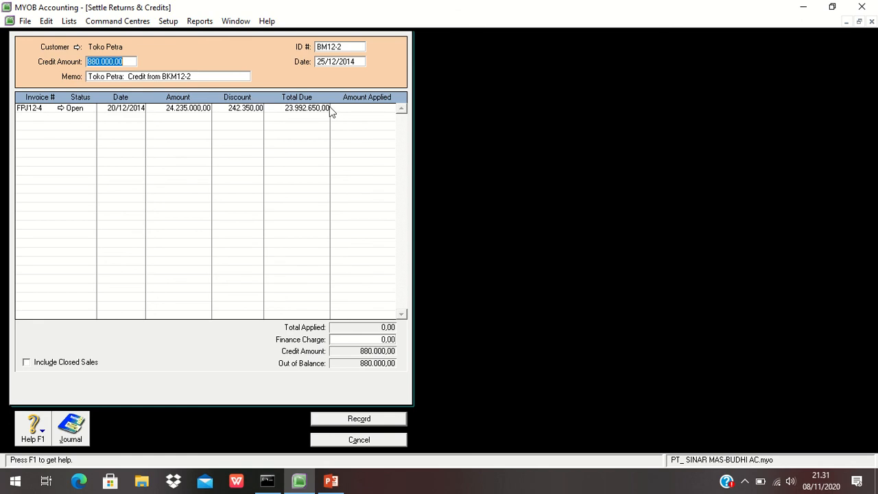
- Apply the 880.000 credit to invoice FPJ12-4, review the recap, and record the settlement
click(350, 108)
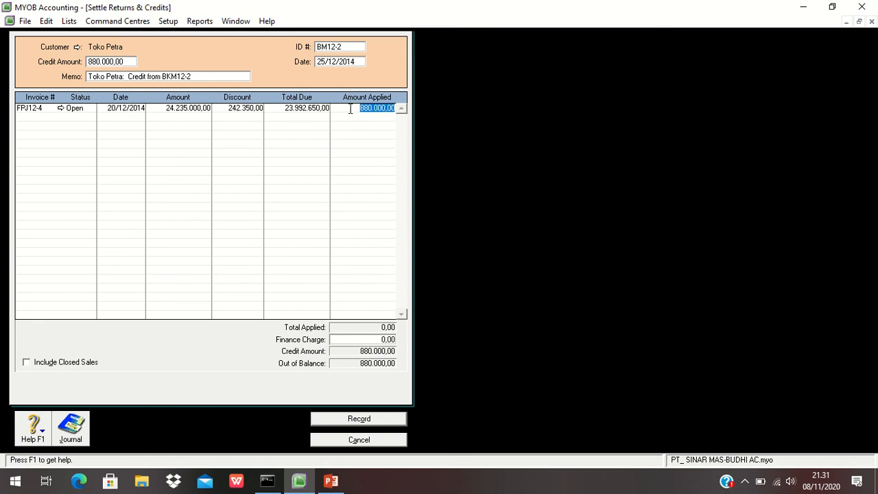
key(Tab)
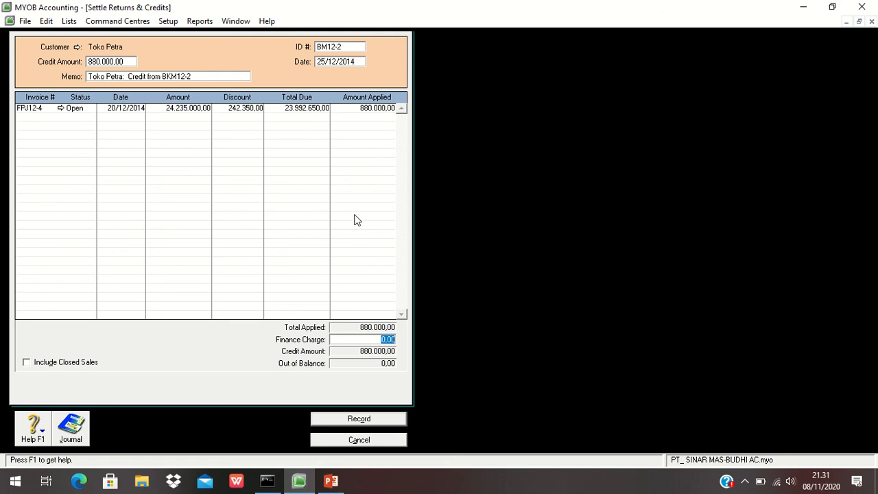
key(ctrl+r)
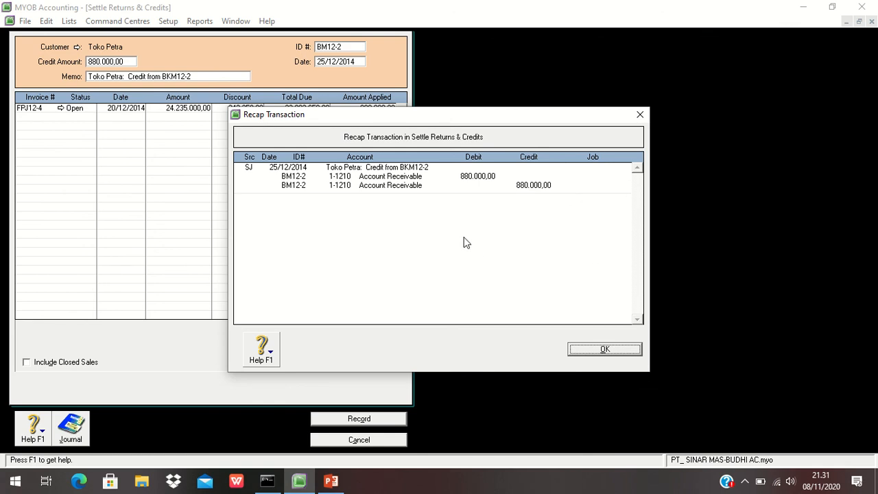
click(593, 351)
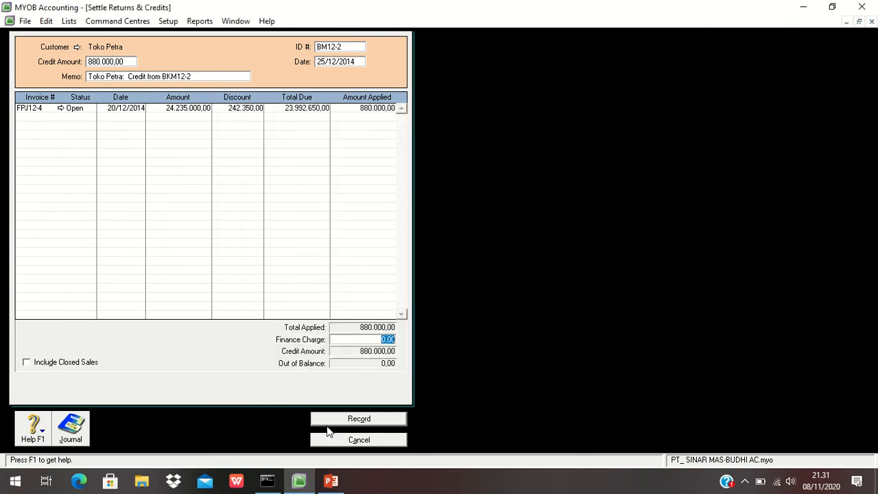
click(327, 418)
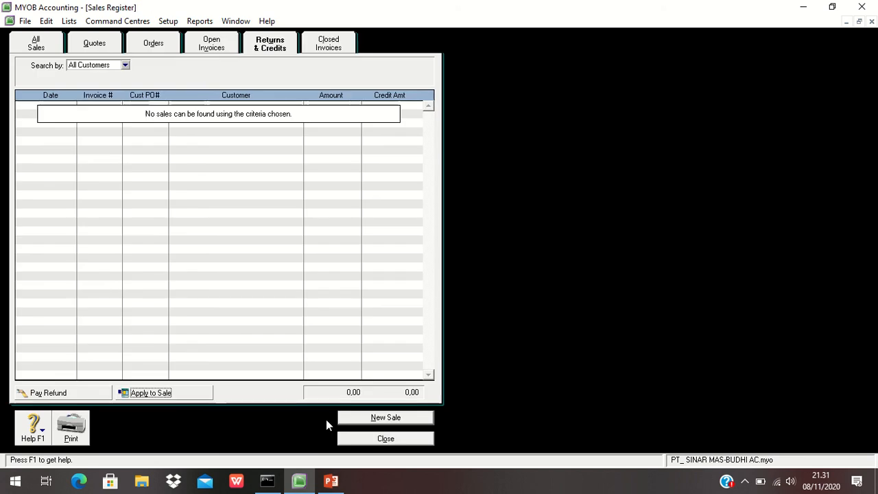
- Close the sales register and open the DVD Polytron item from the inventory items list
click(358, 440)
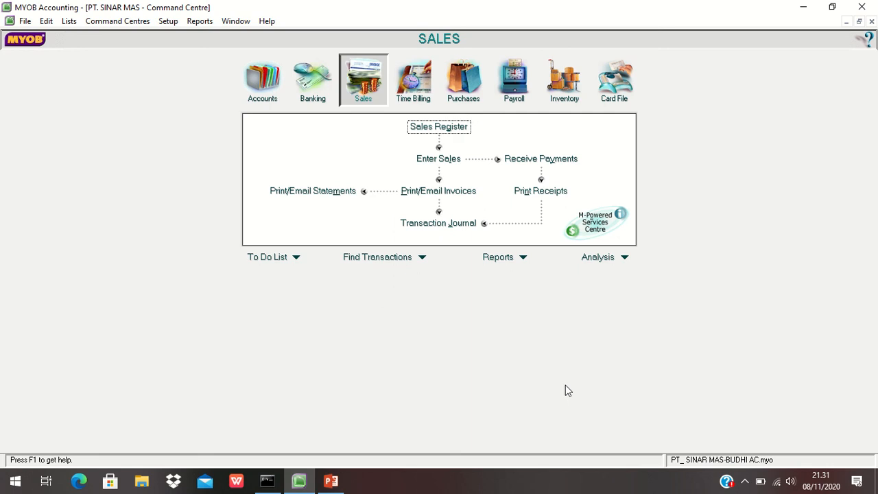
click(563, 101)
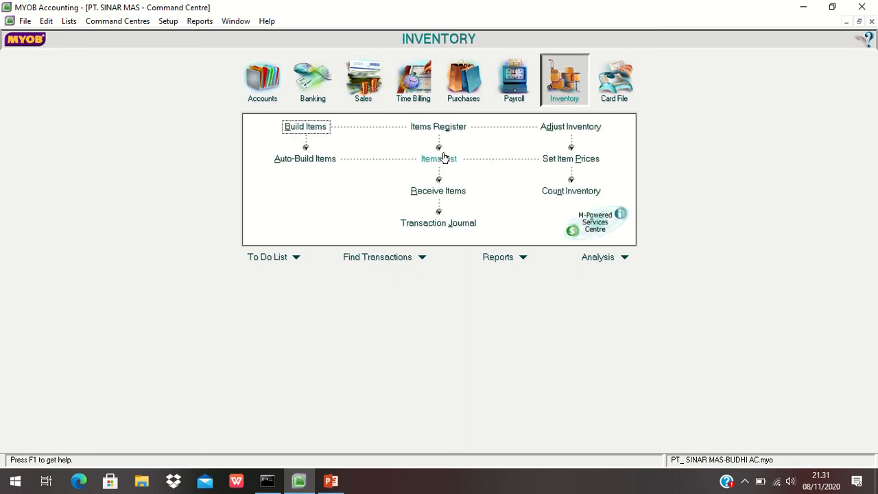
click(443, 158)
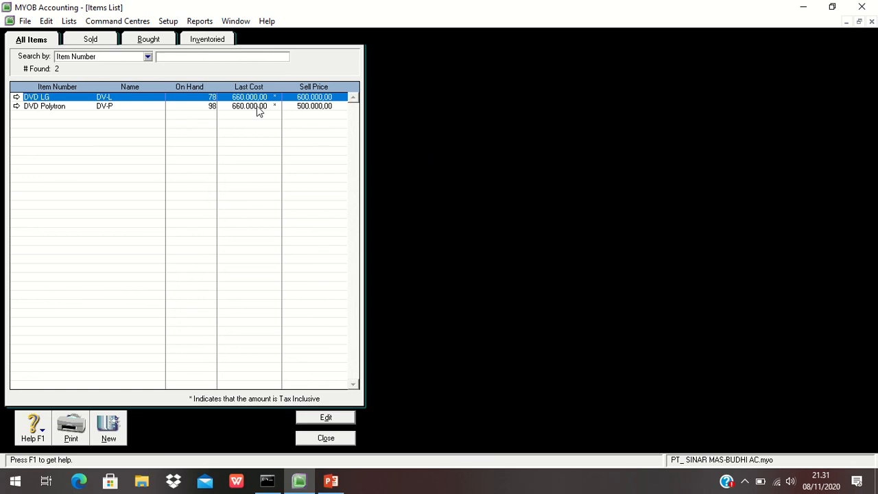
click(254, 107)
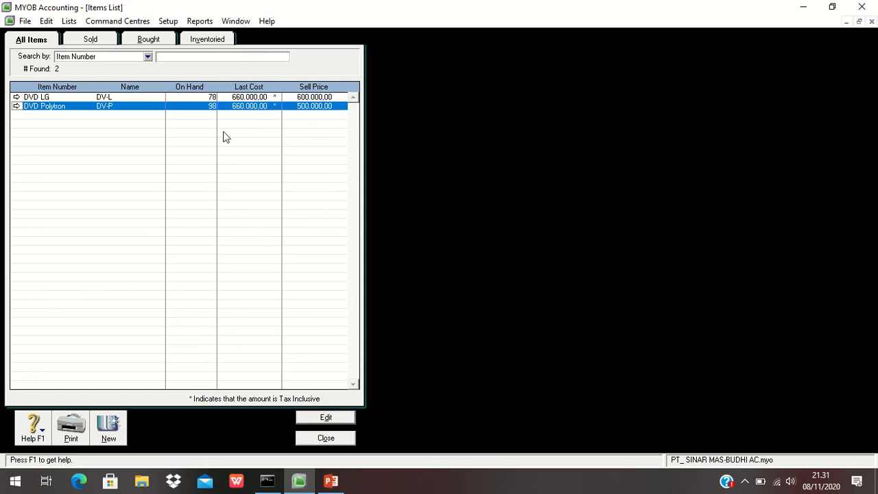
double_click(207, 107)
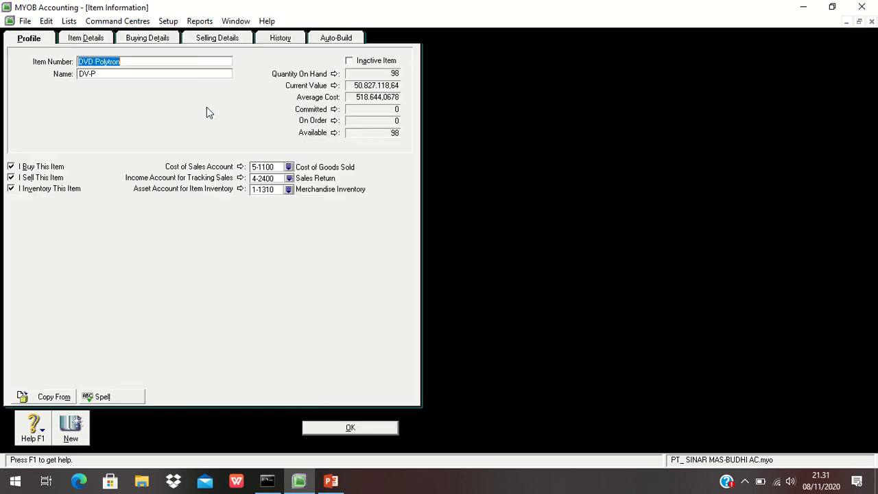
- Set DVD Polytron's income account for tracking sales to 4-1100 Sales, save the item and close the items list
click(289, 178)
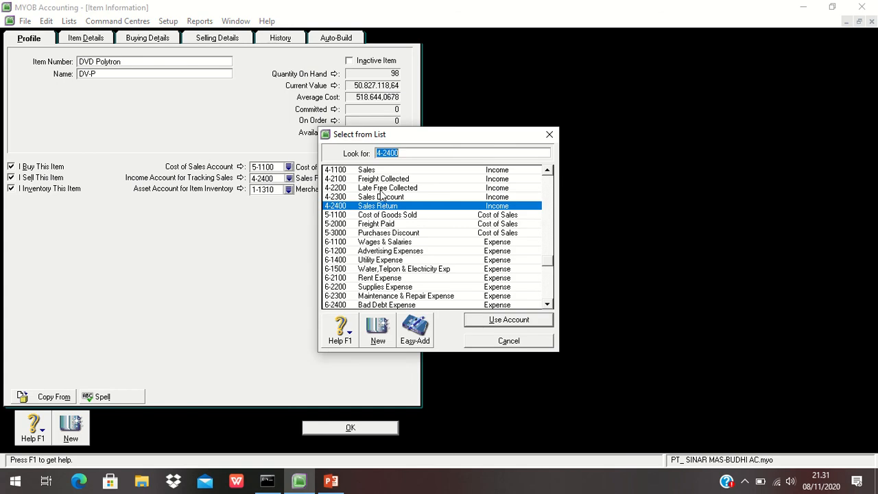
click(368, 171)
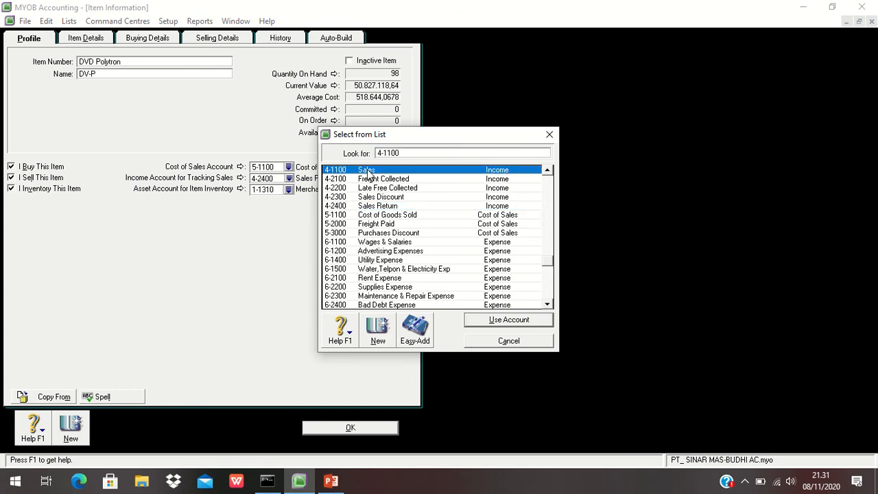
click(479, 320)
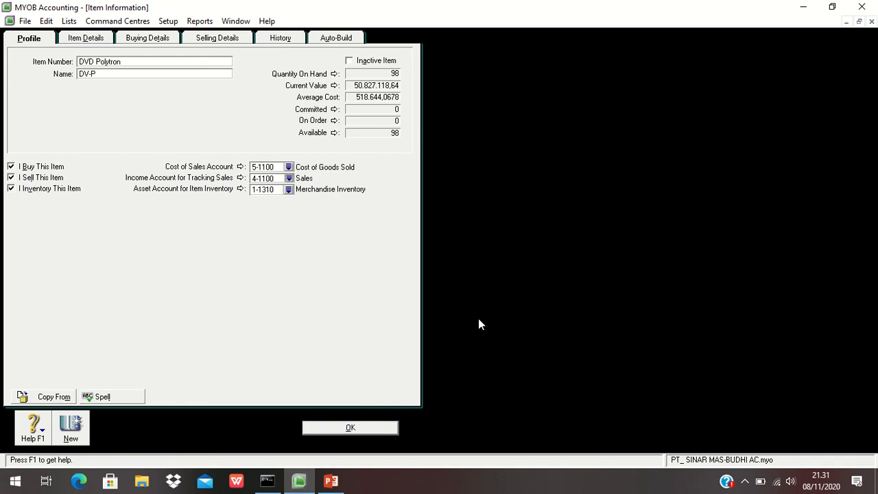
click(378, 427)
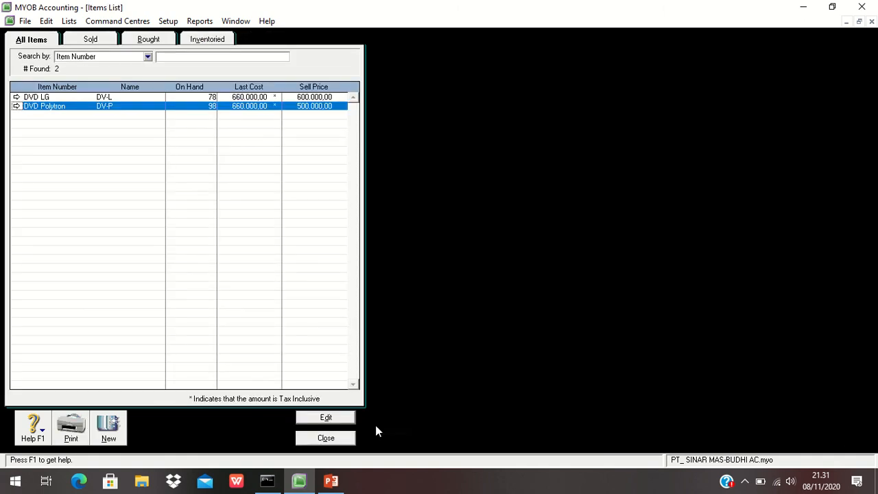
click(338, 438)
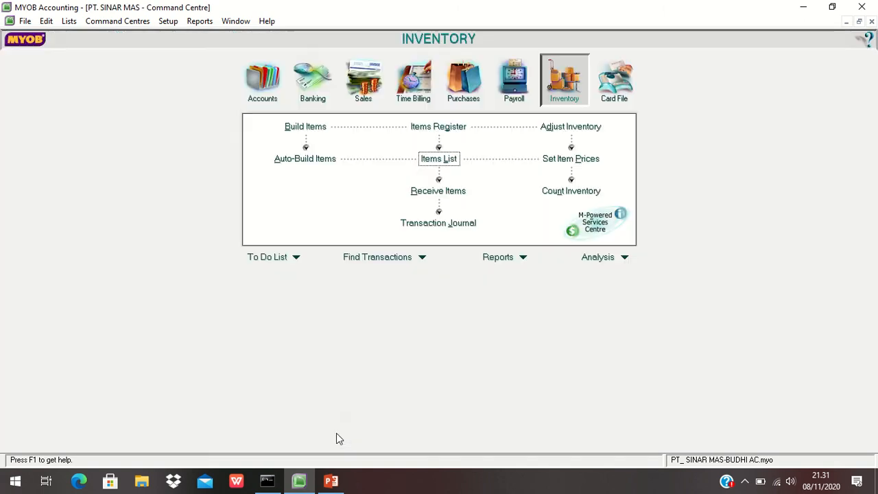